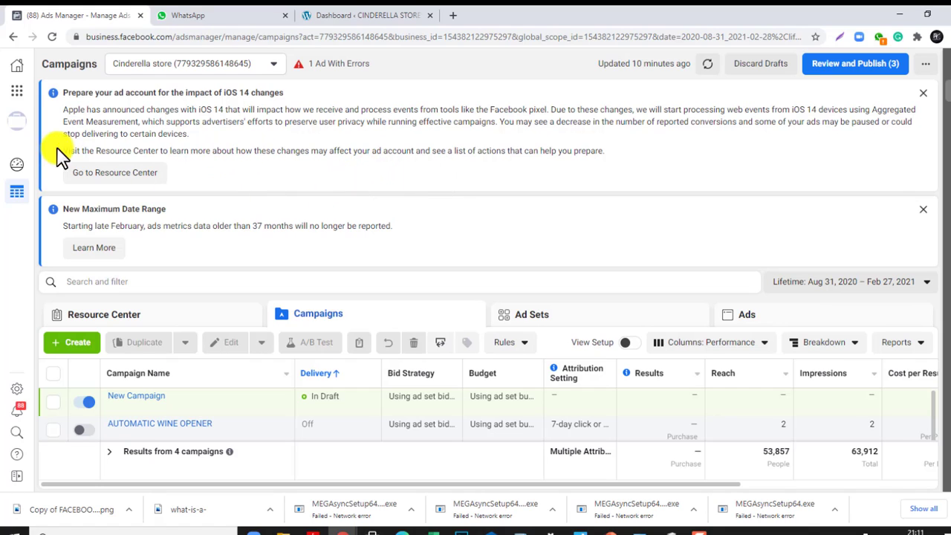
Open Ads Manager for the Cinderella store account and create a new campaign with the Conversions objective.
left_click(17, 92)
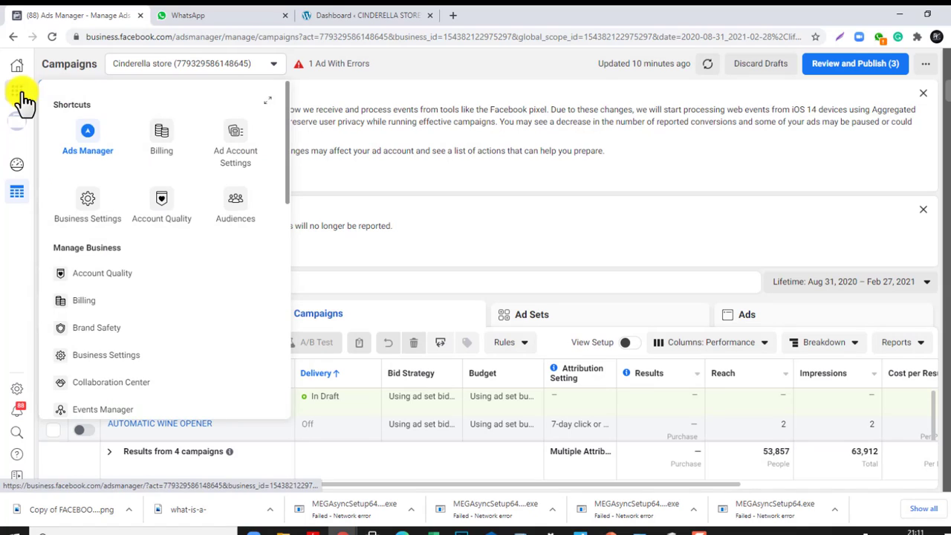
left_click(88, 141)
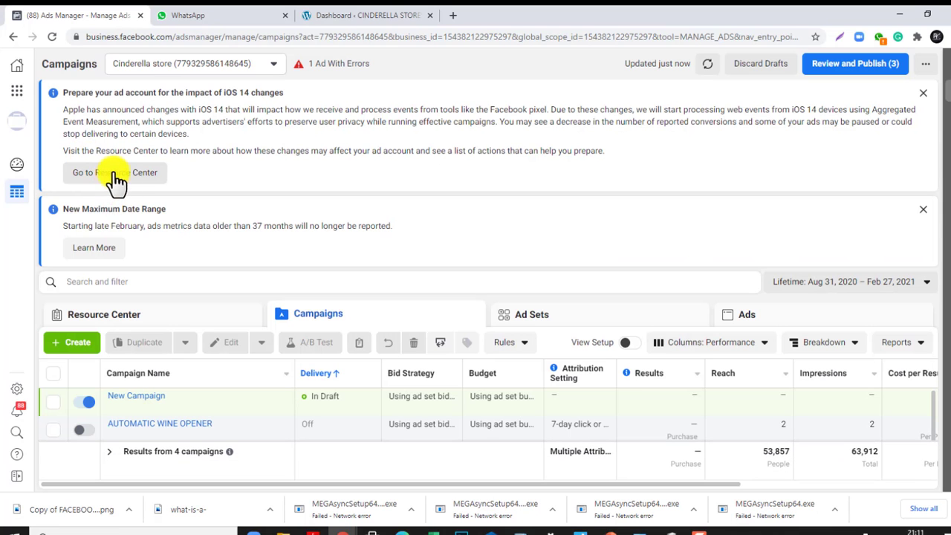
left_click(83, 344)
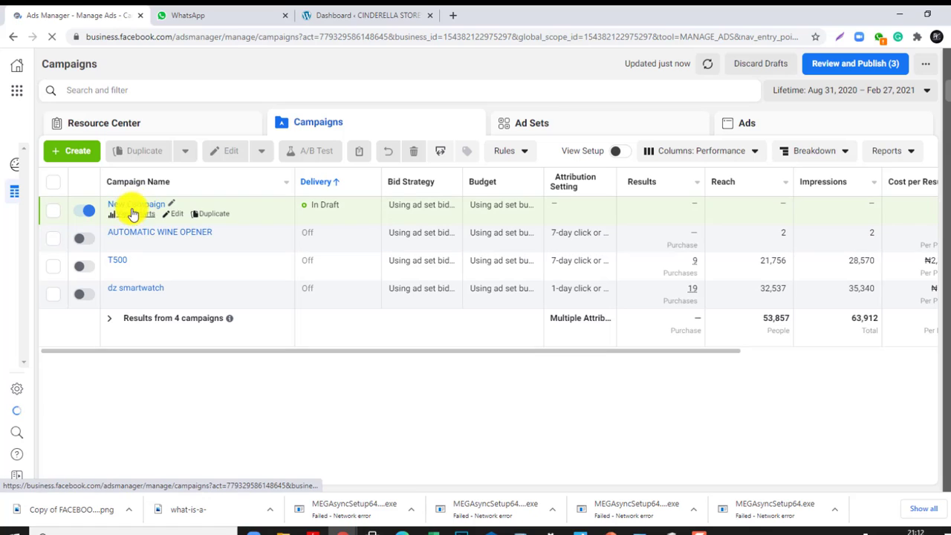
left_click(82, 152)
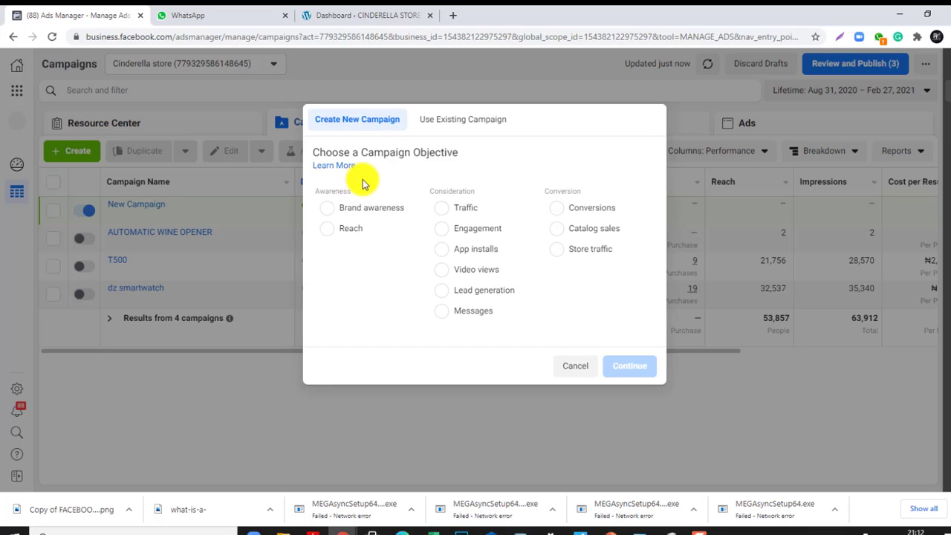
left_click(575, 210)
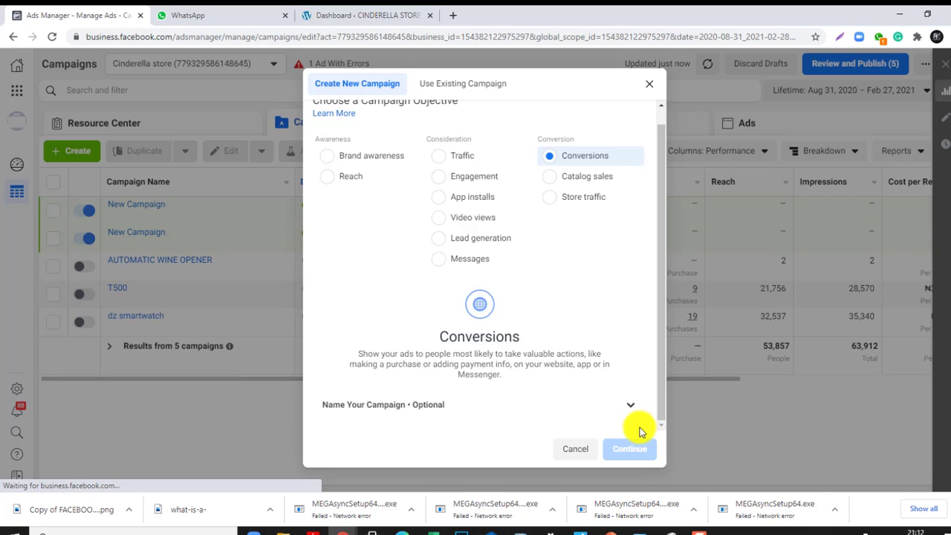
Review the new campaign's A/B test and budget optimization settings, and open its ad set for editing.
scroll(638, 327, "down", 2)
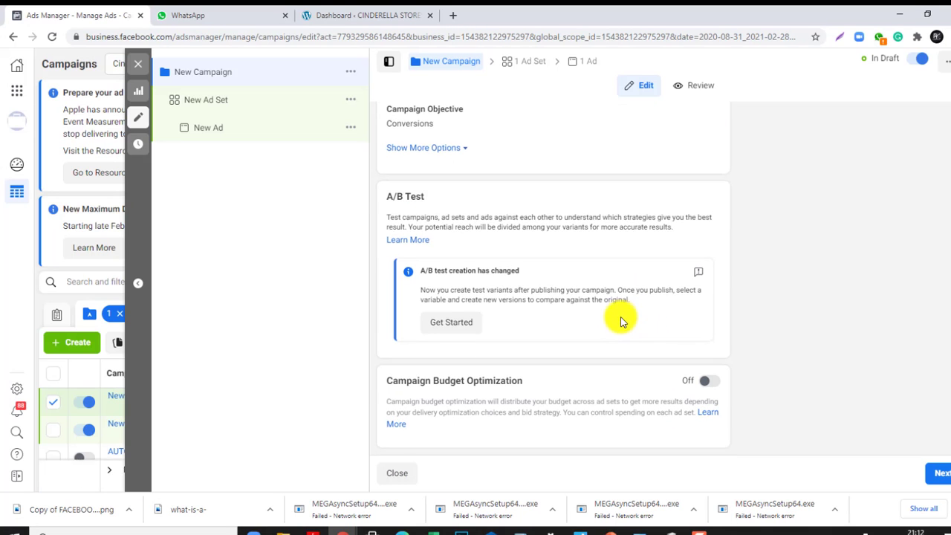
scroll(520, 319, "down", 2)
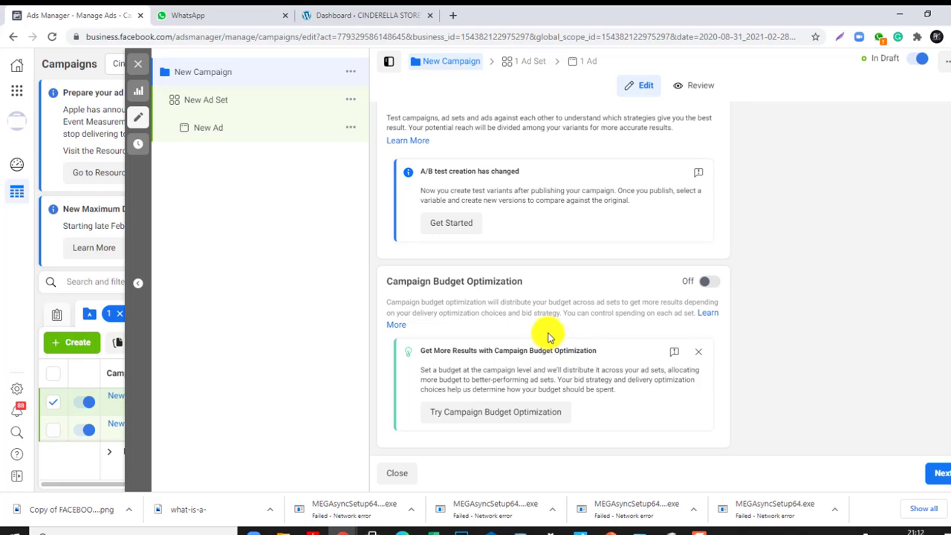
scroll(785, 365, "up", 2)
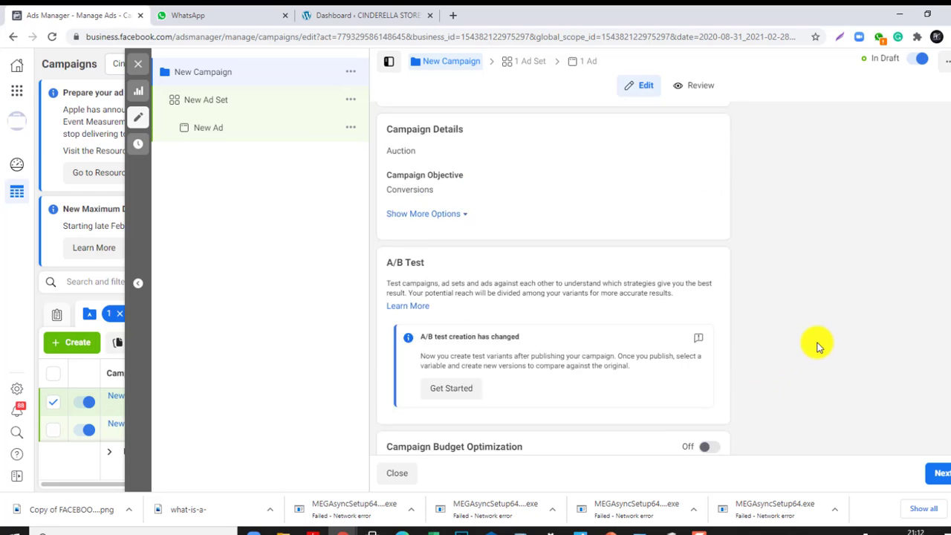
scroll(817, 344, "down", 2)
left_click(528, 64)
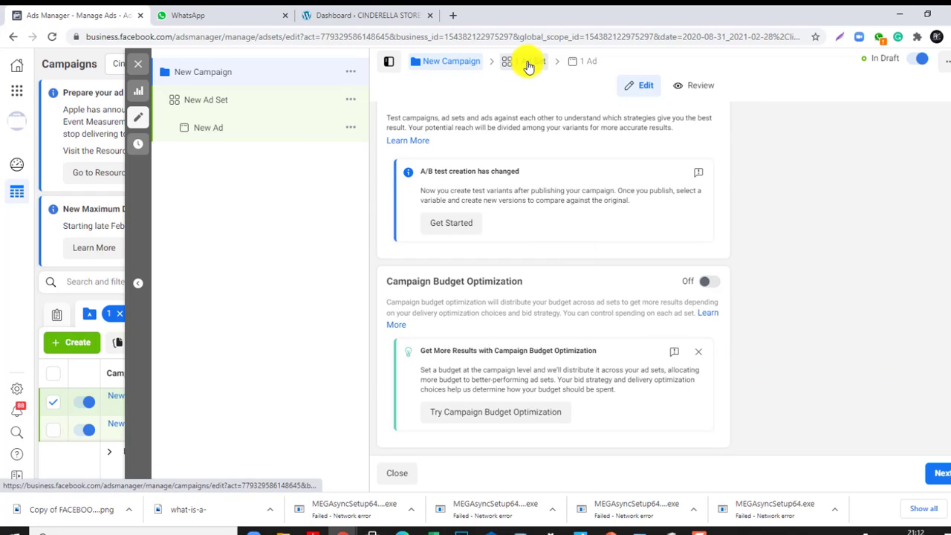
Open the ad set's conversion event choices and examine the warnings on the Lead and Purchase events.
scroll(520, 245, "down", 1)
scroll(501, 304, "down", 1)
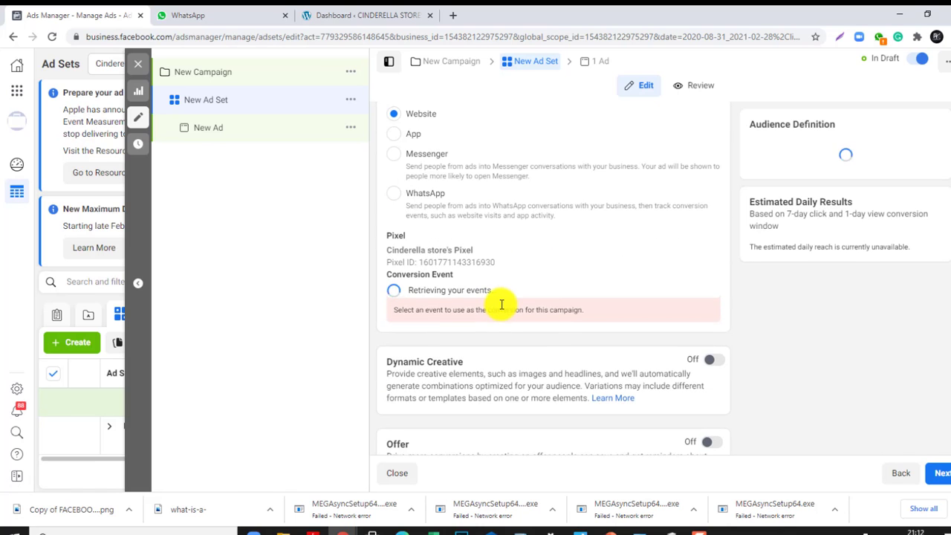
scroll(513, 299, "down", 5)
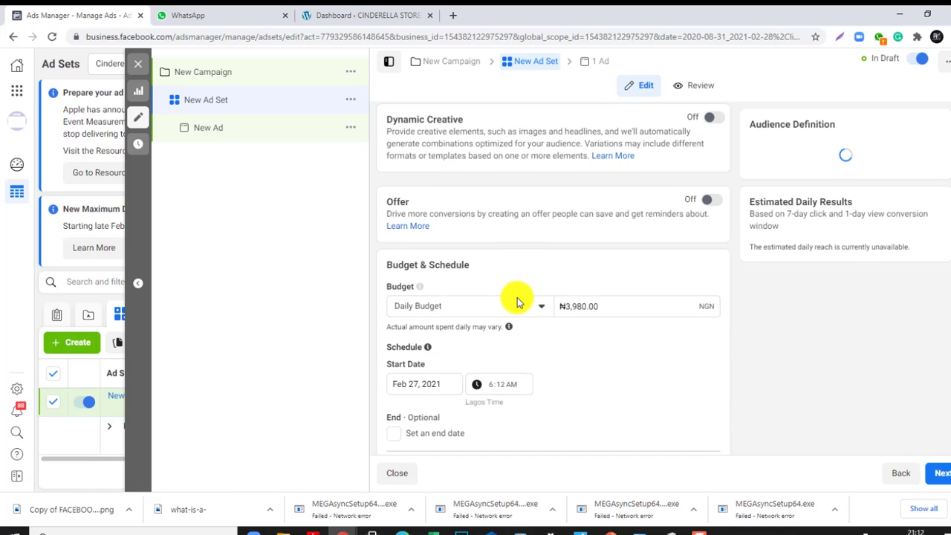
scroll(512, 252, "up", 6)
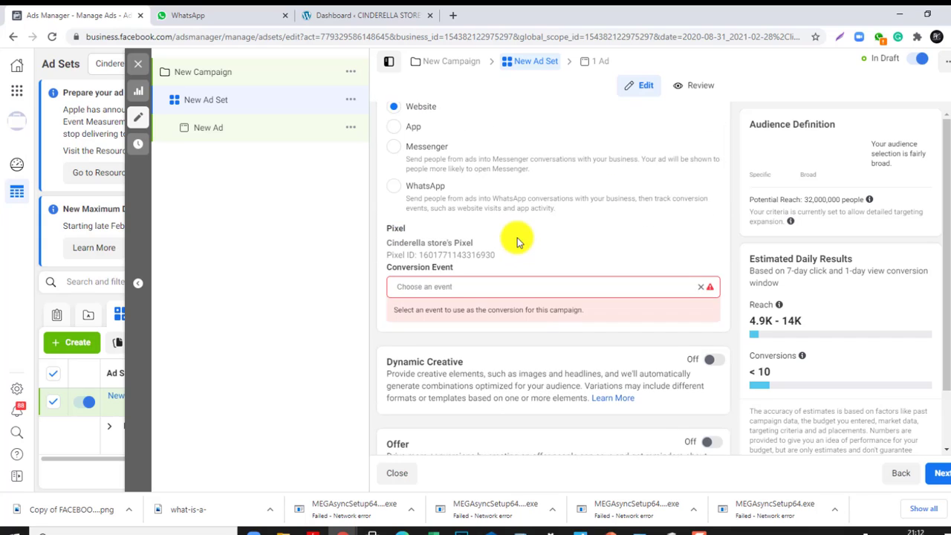
scroll(512, 238, "down", 3)
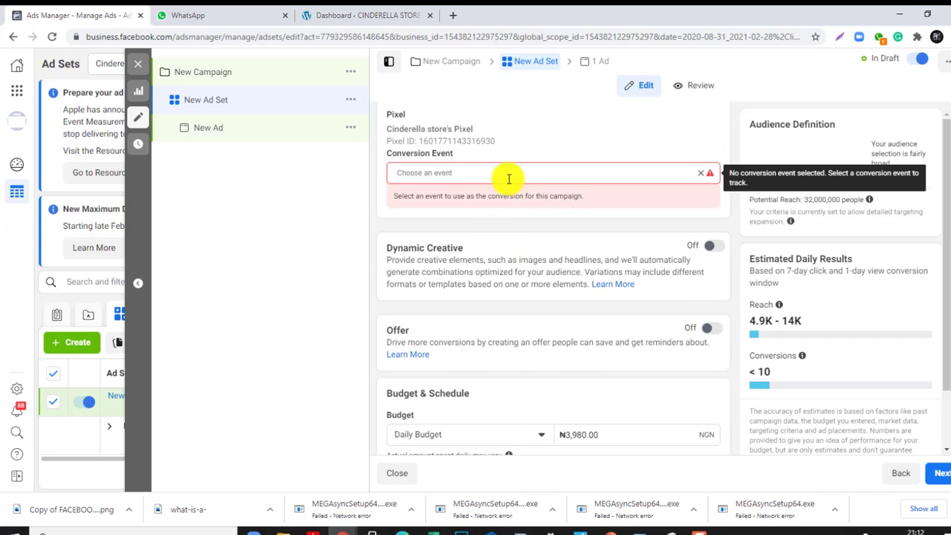
left_click(509, 175)
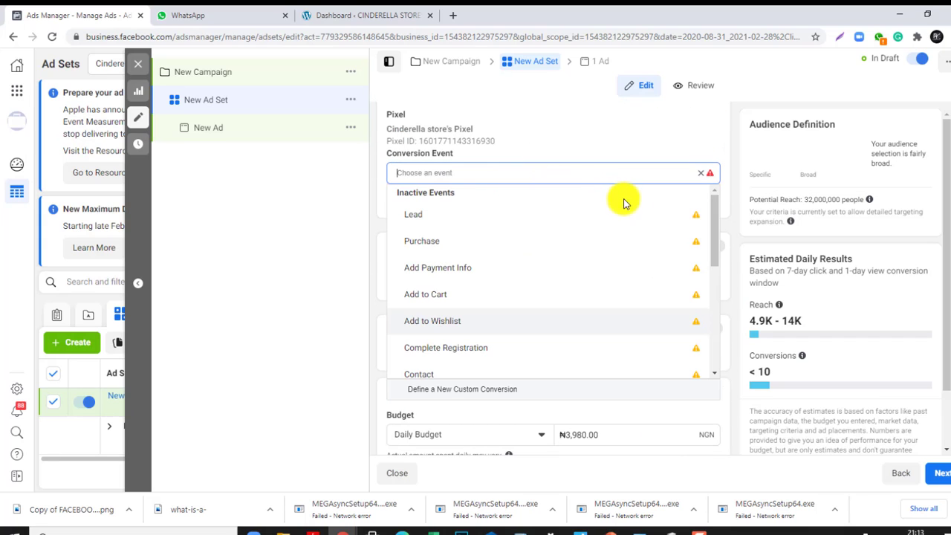
mouse_move(496, 219)
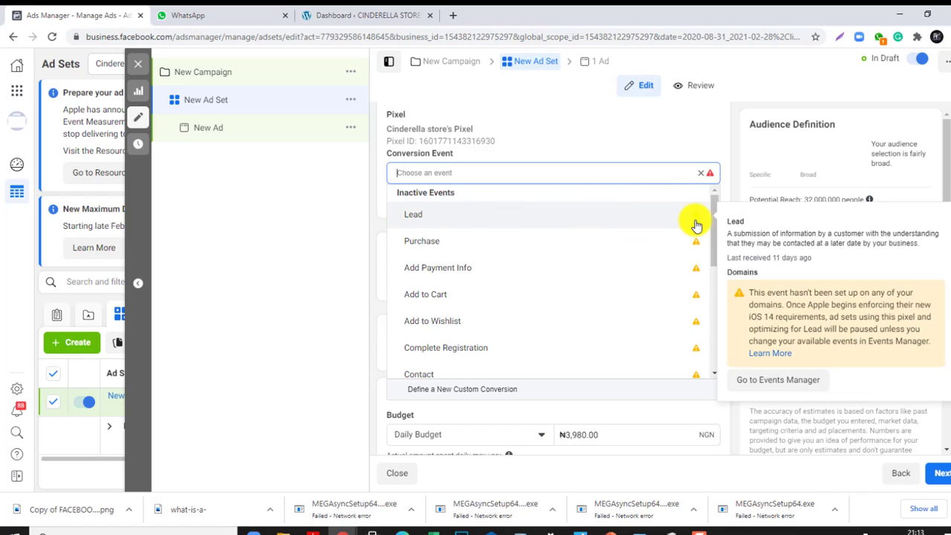
mouse_move(698, 251)
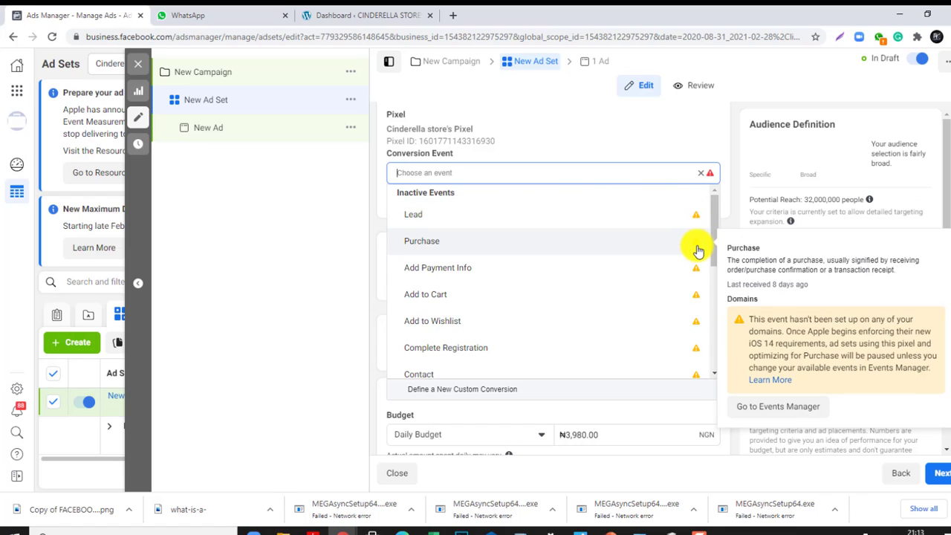
mouse_move(698, 216)
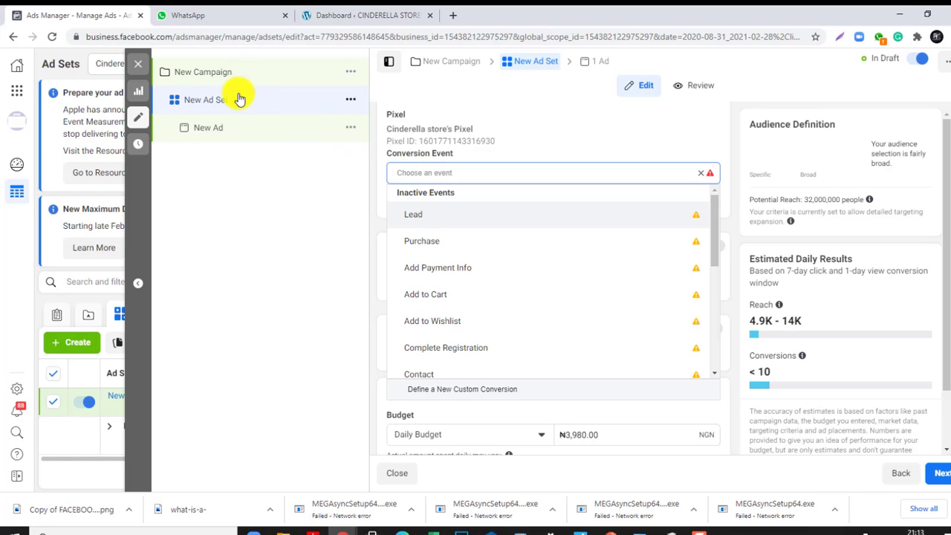
Close the ad set editor without publishing the draft items and go to Events Manager.
left_click(138, 65)
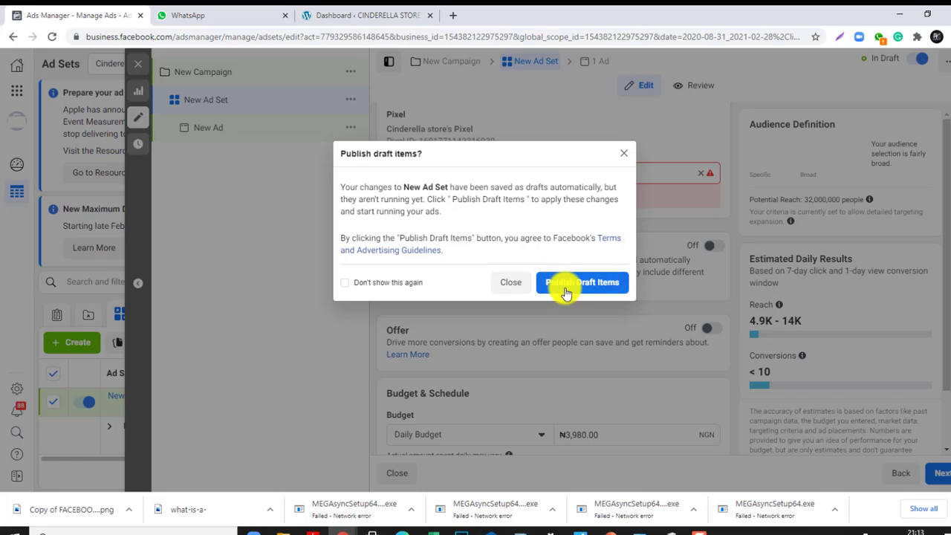
left_click(510, 281)
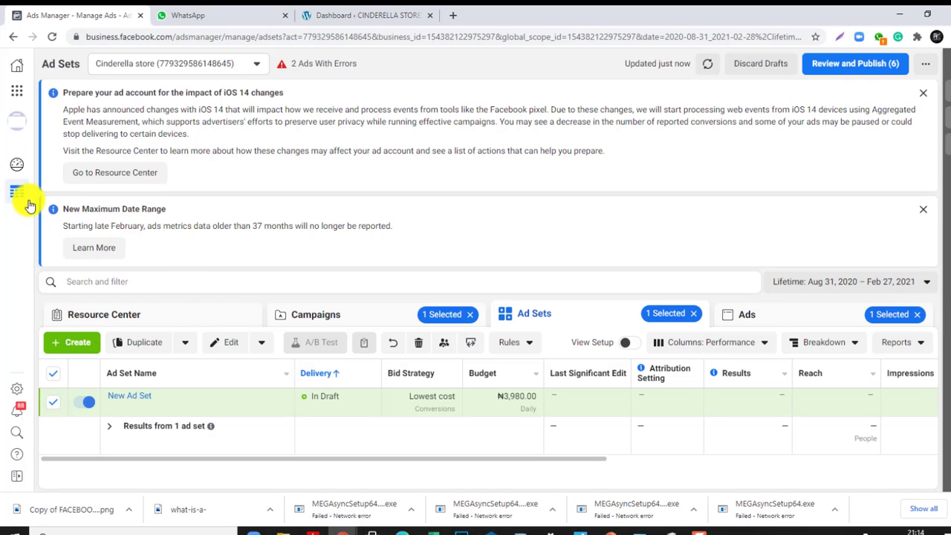
left_click(18, 95)
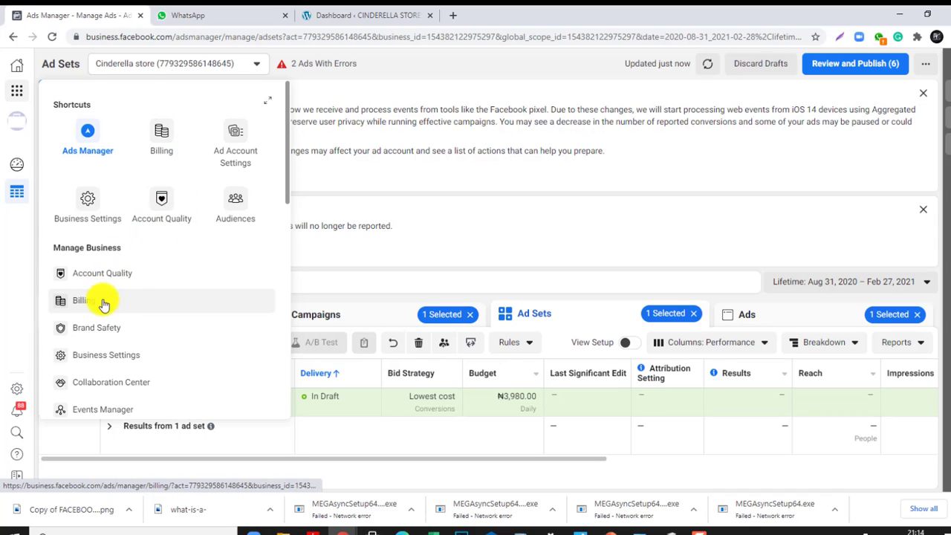
scroll(172, 286, "down", 1)
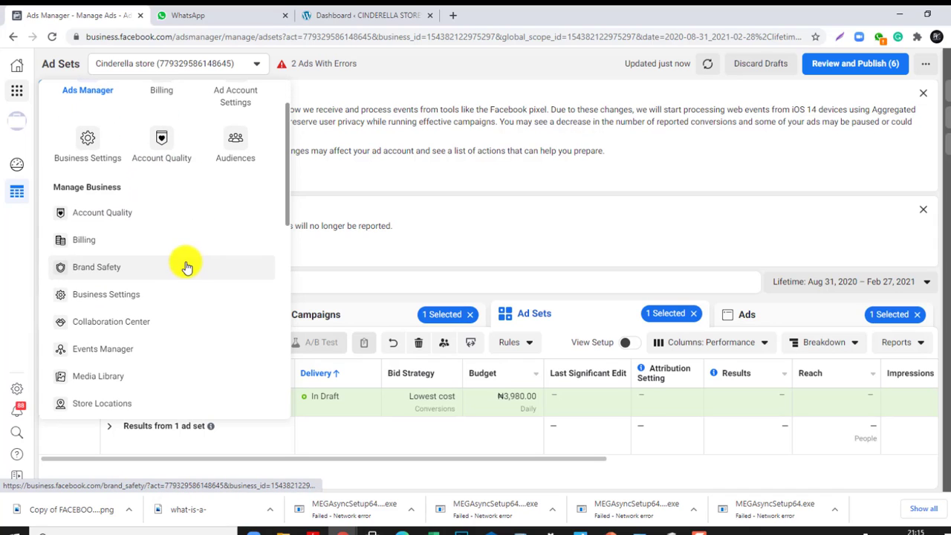
left_click(118, 349)
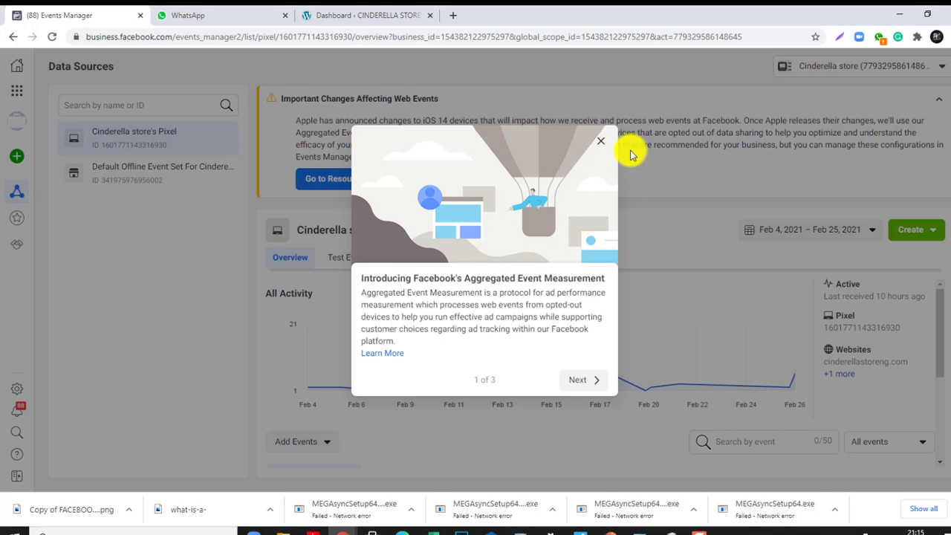
Dismiss the introduction popup and show the Aggregated Event Measurement view for Cinderella store's Pixel.
left_click(640, 171)
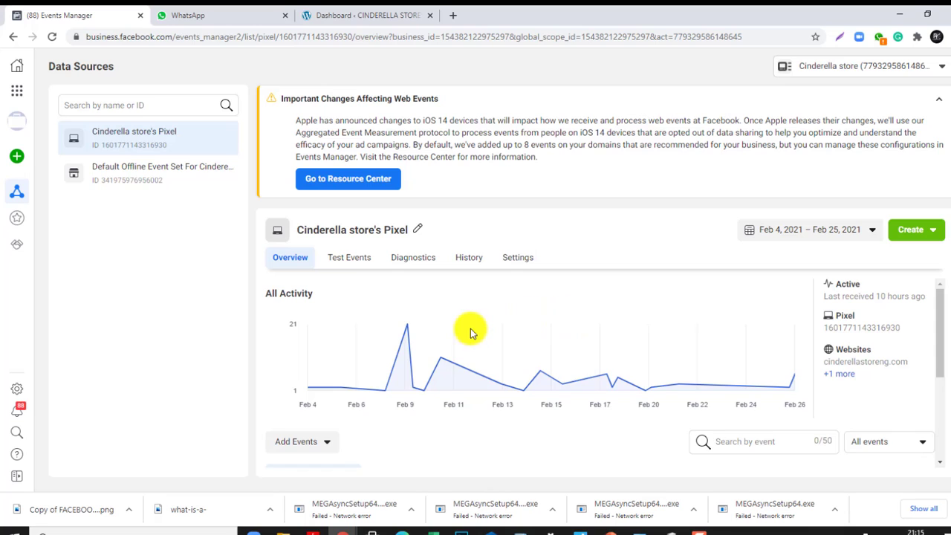
scroll(461, 326, "down", 1)
scroll(443, 320, "up", 1)
scroll(460, 331, "down", 2)
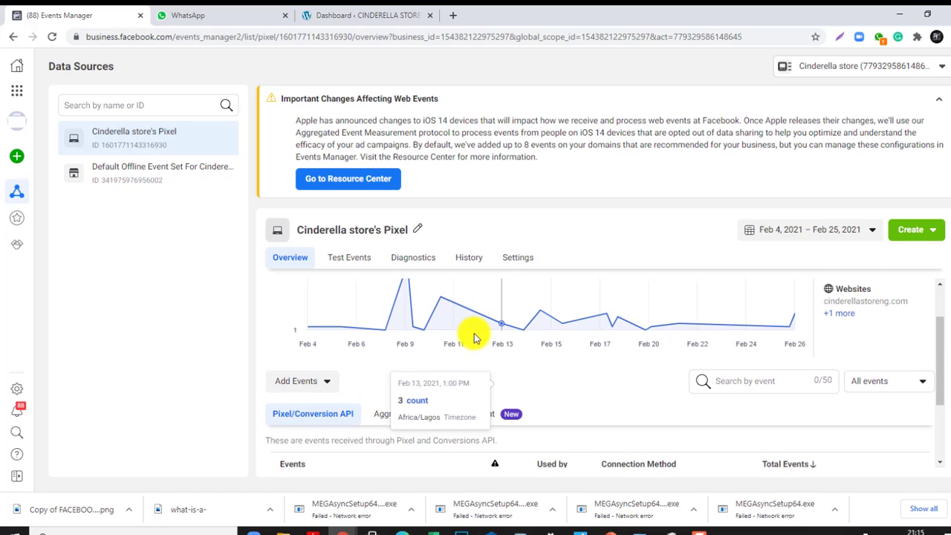
scroll(419, 403, "down", 3)
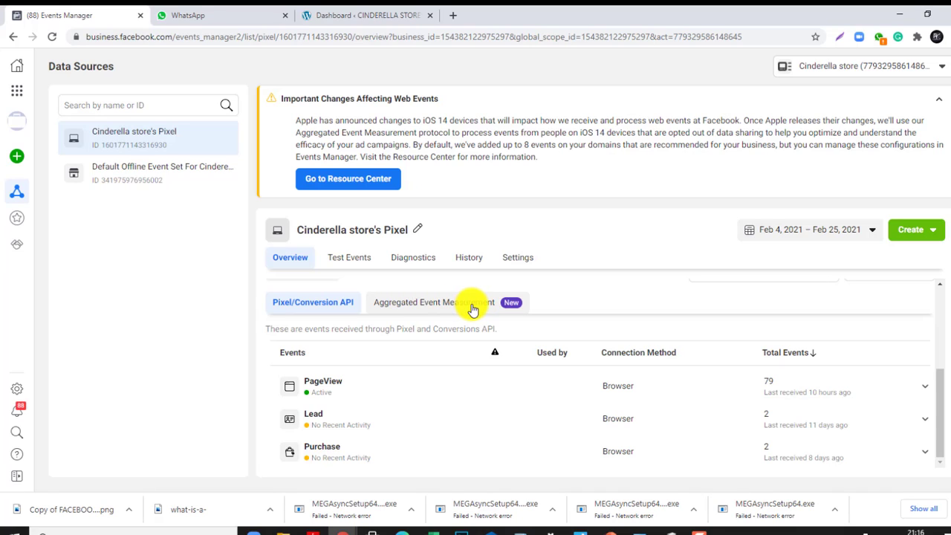
left_click(423, 304)
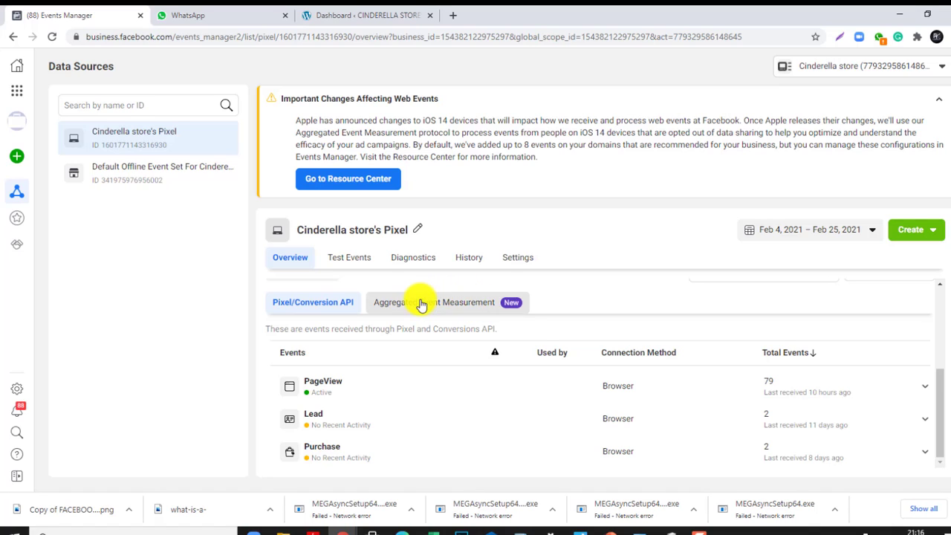
left_click(335, 307)
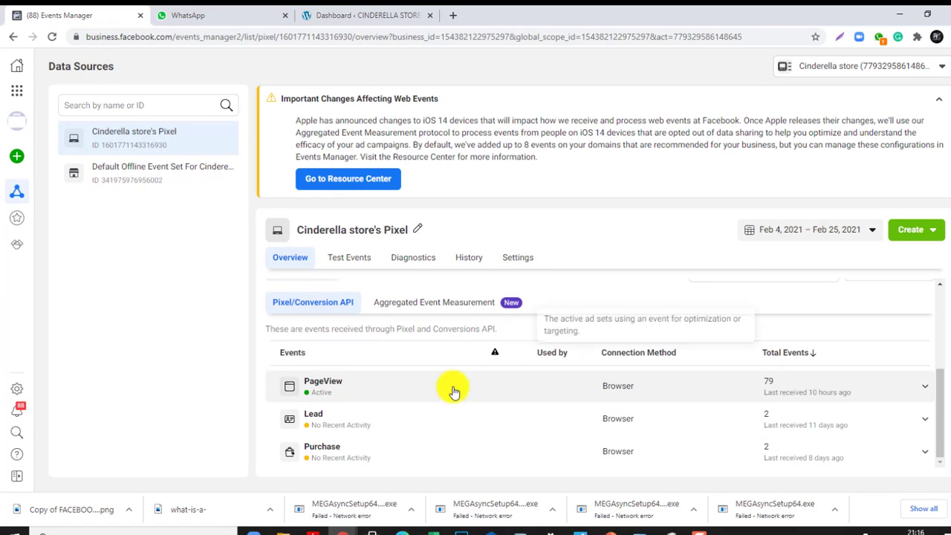
double_click(431, 305)
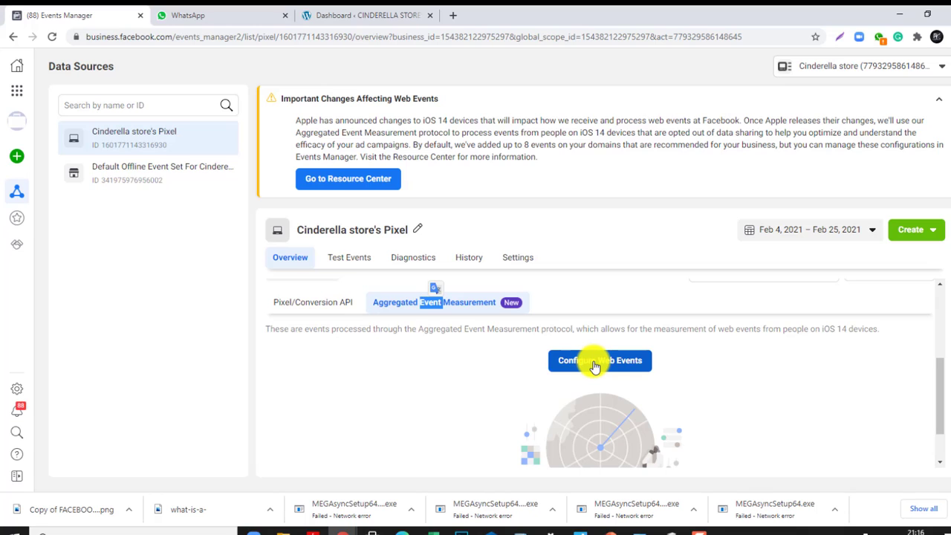
left_click(15, 95)
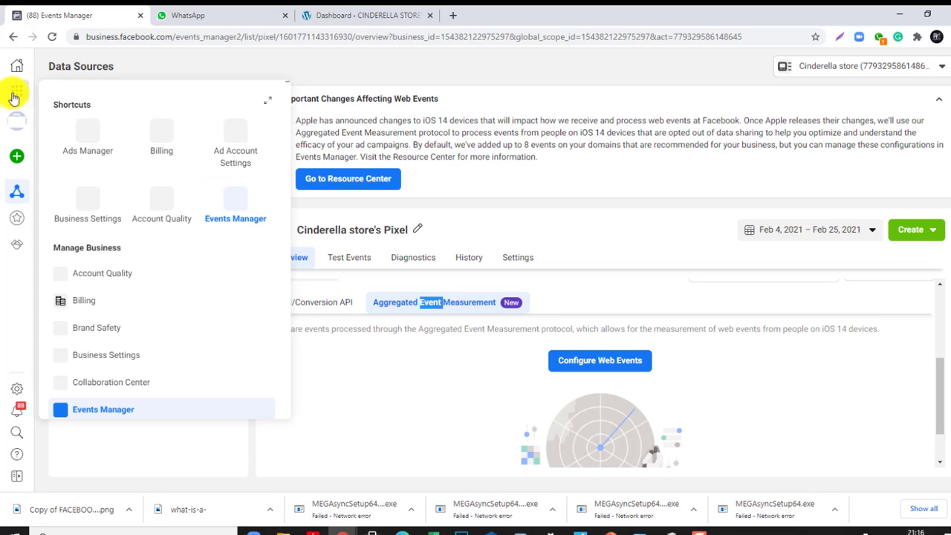
scroll(145, 361, "down", 2)
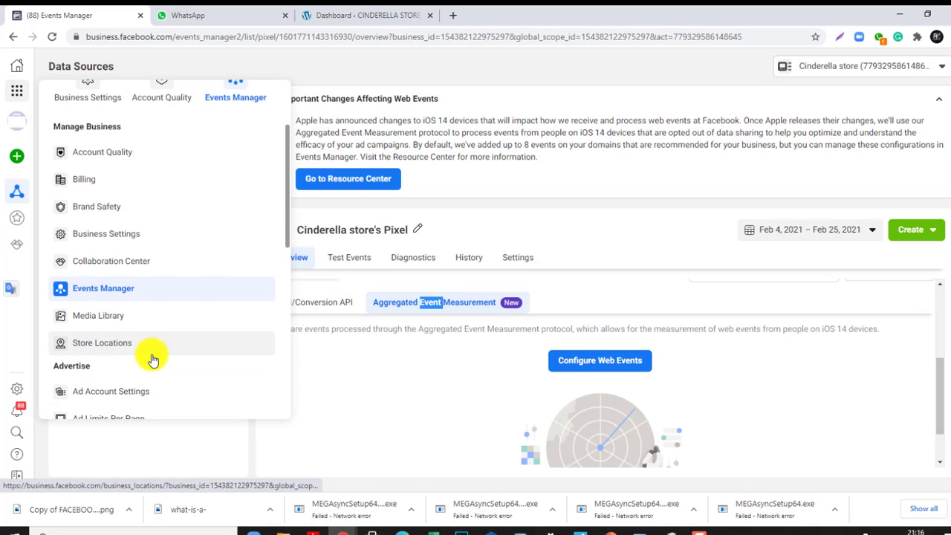
scroll(152, 360, "down", 8)
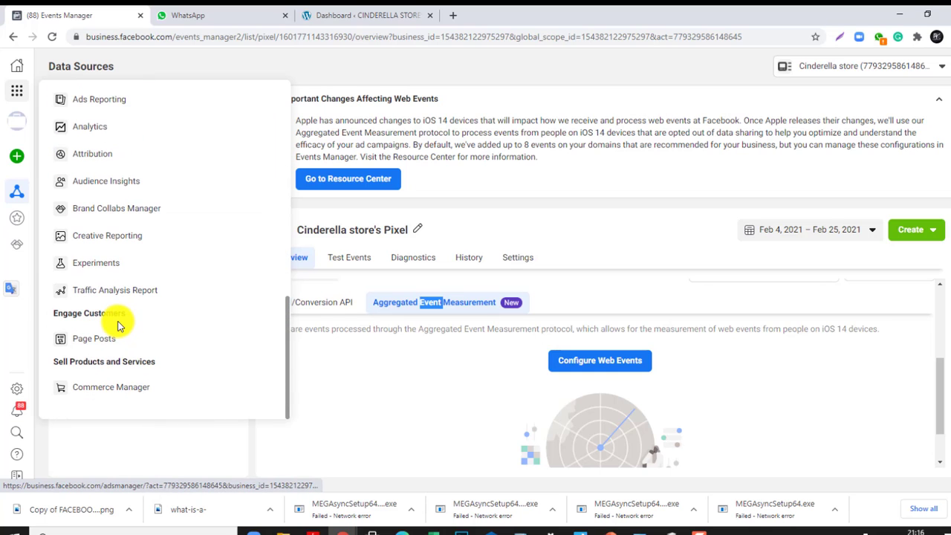
scroll(118, 268, "up", 2)
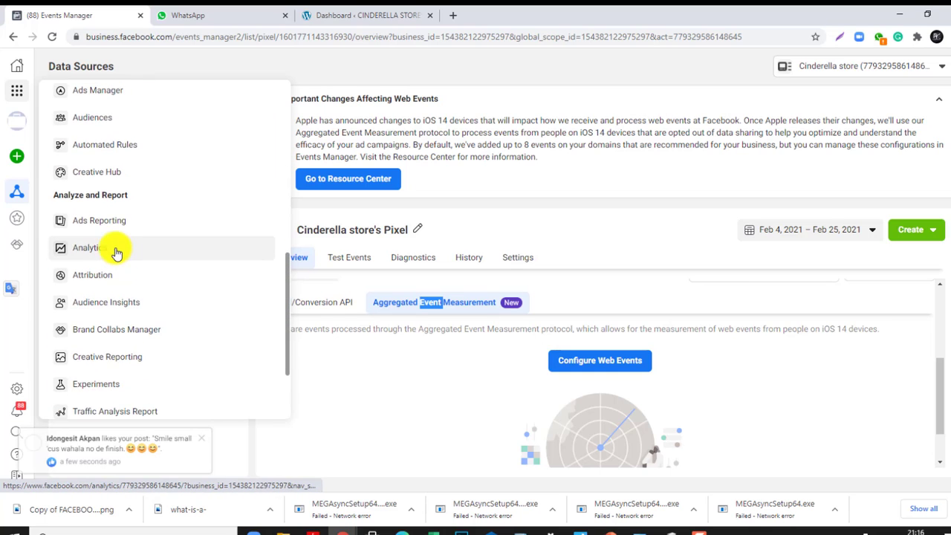
scroll(117, 253, "up", 6)
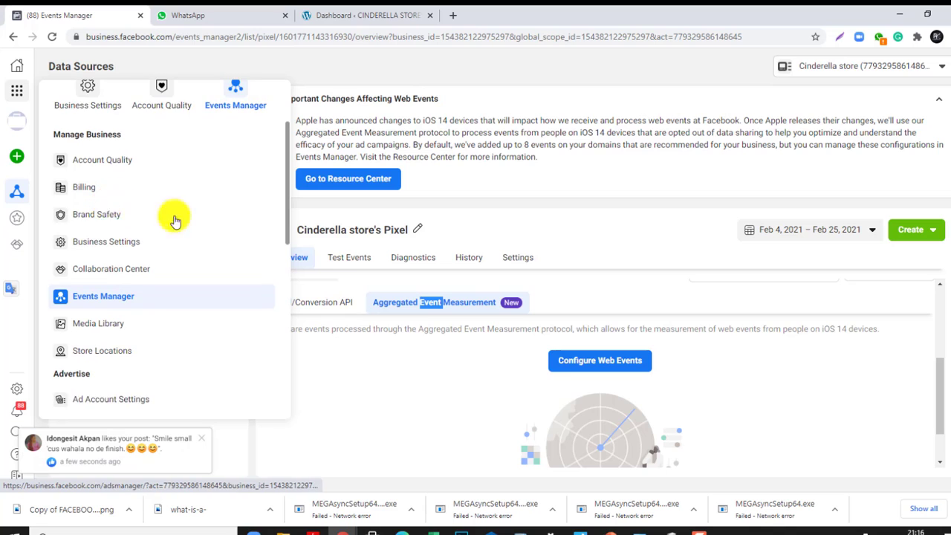
scroll(174, 220, "down", 3)
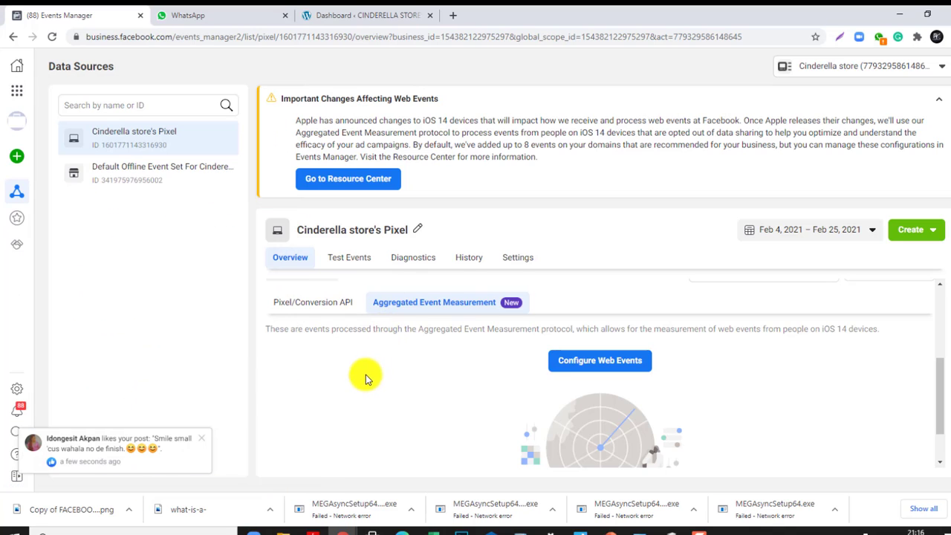
scroll(378, 371, "up", 3)
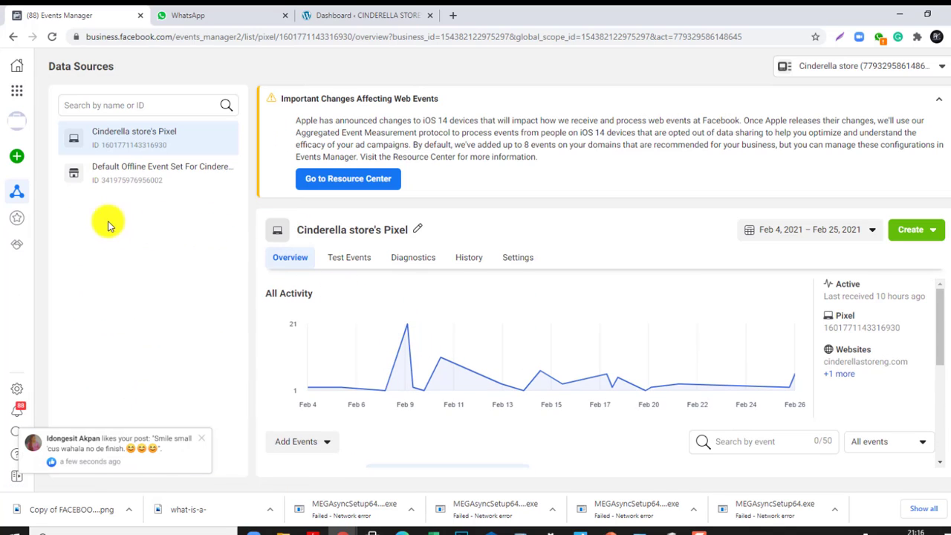
Look through the full list of business tools and open Events Manager.
mouse_move(18, 95)
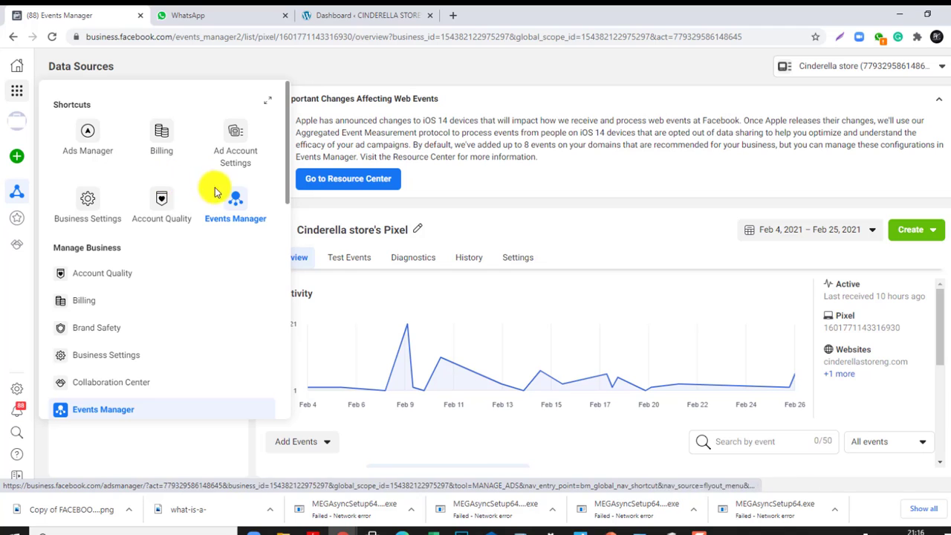
scroll(127, 314, "down", 3)
scroll(123, 318, "down", 5)
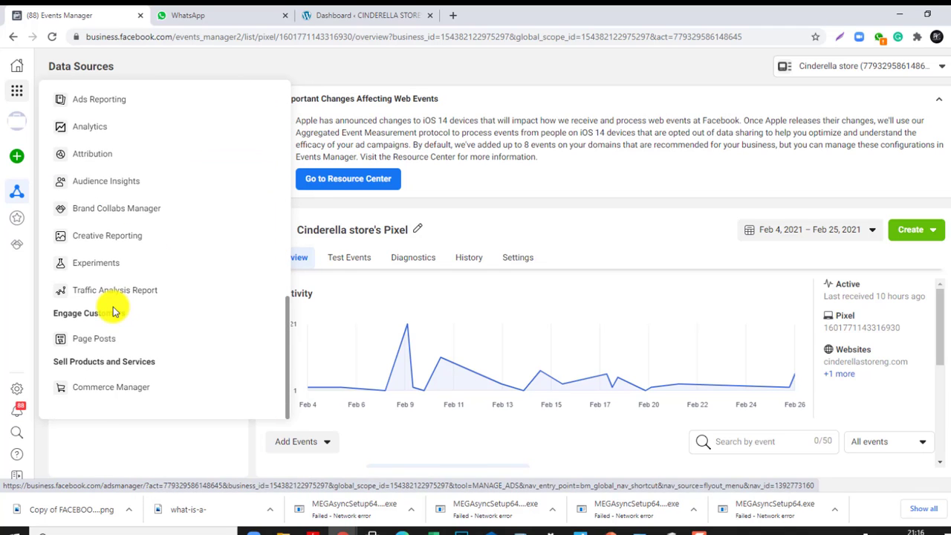
scroll(100, 208, "up", 3)
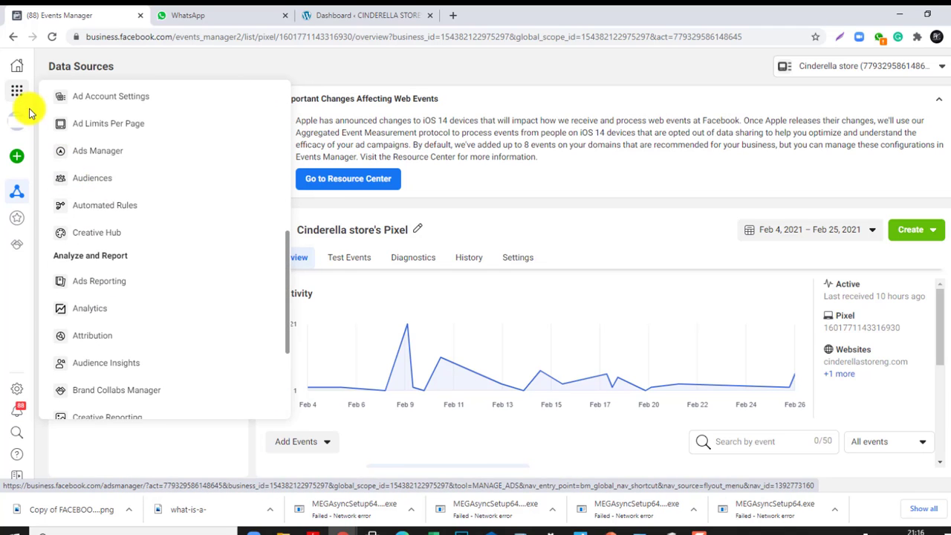
scroll(102, 167, "up", 5)
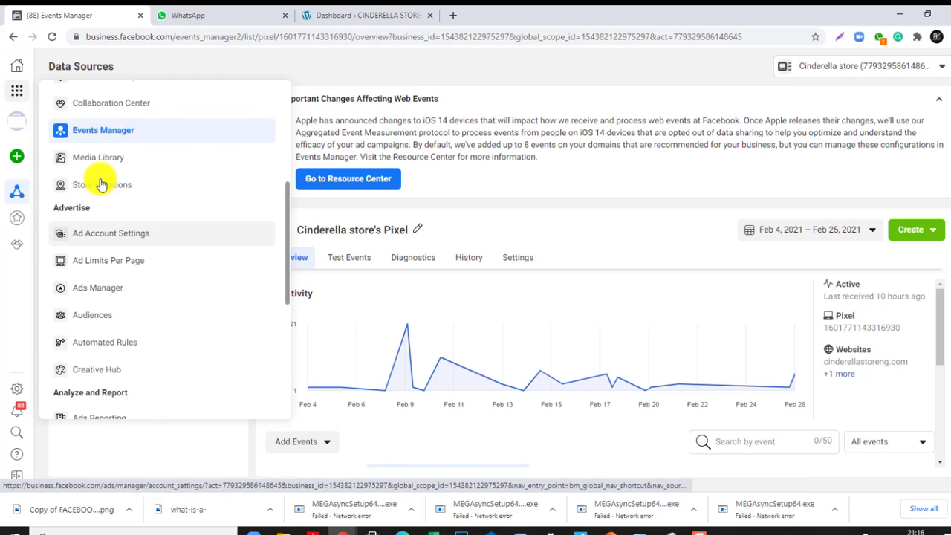
scroll(132, 297, "up", 1)
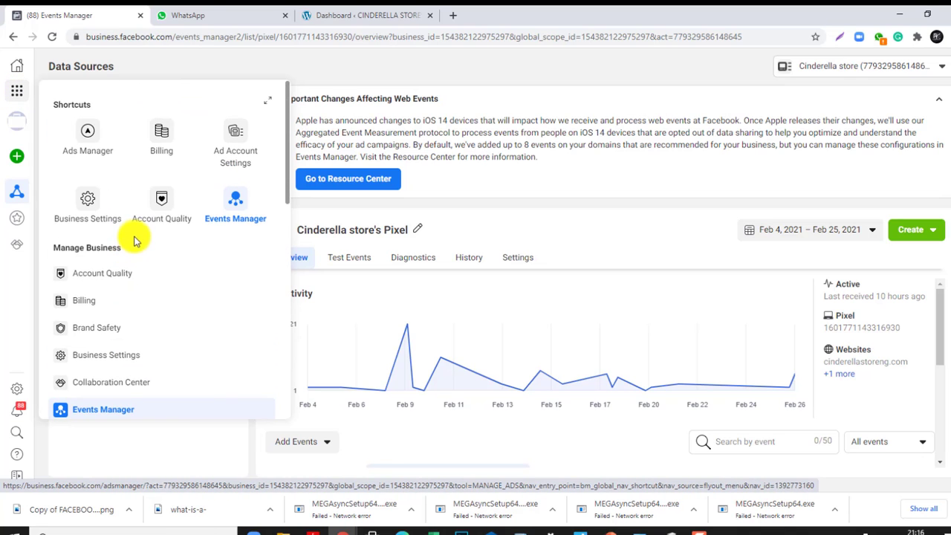
left_click(235, 202)
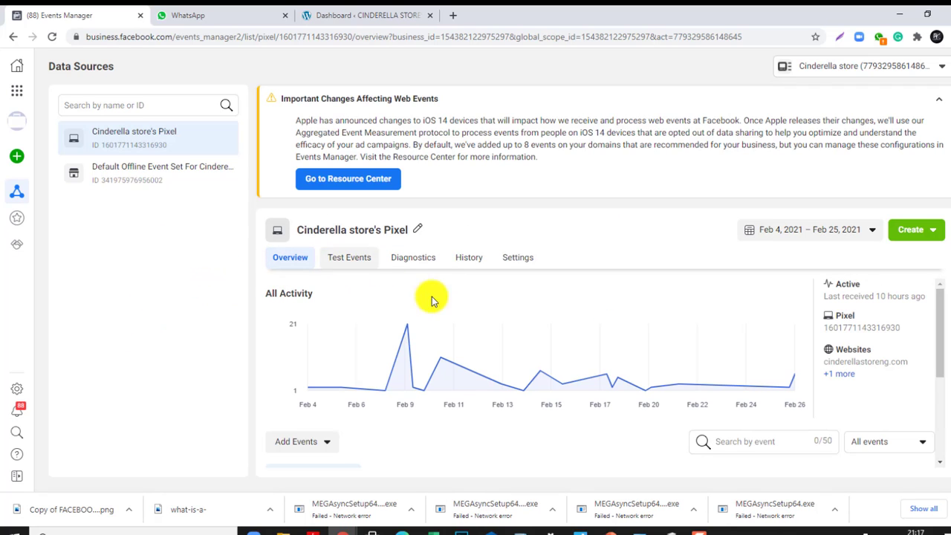
Compare the pixel's events under Pixel/Conversion API with its Aggregated Event Measurement view.
scroll(438, 305, "down", 2)
scroll(371, 286, "up", 2)
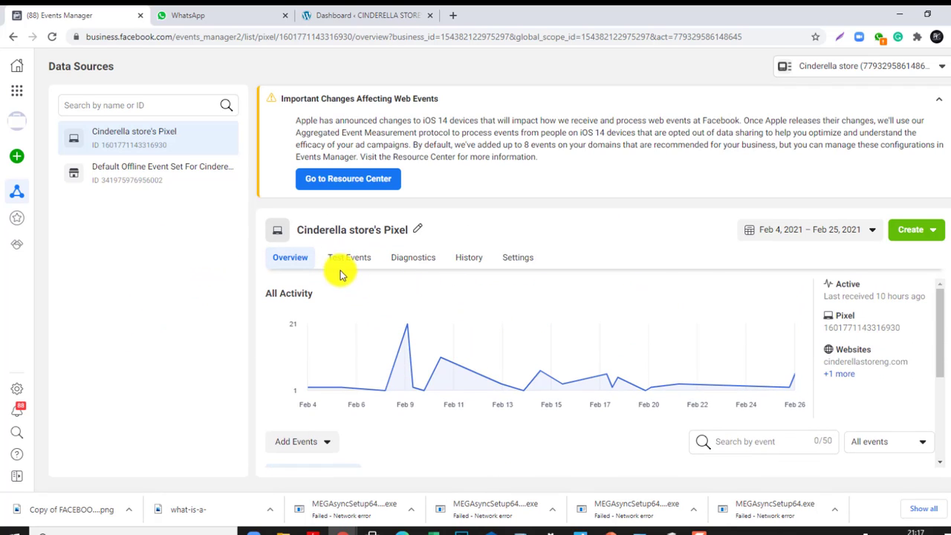
scroll(458, 288, "down", 3)
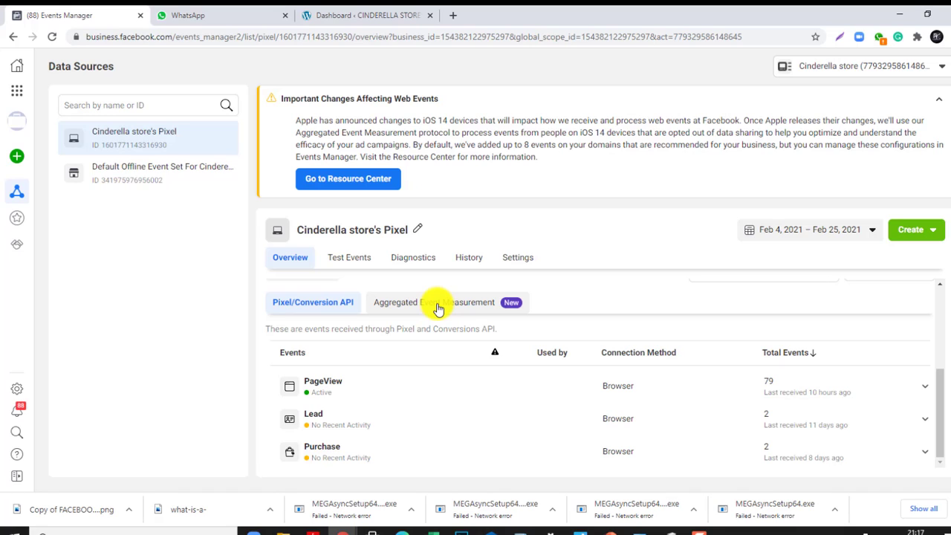
left_click(437, 306)
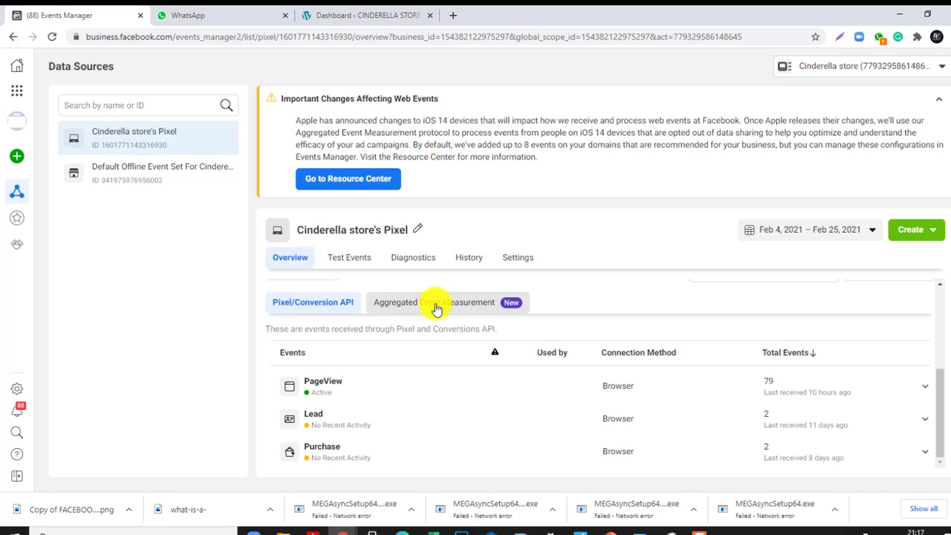
left_click(346, 306)
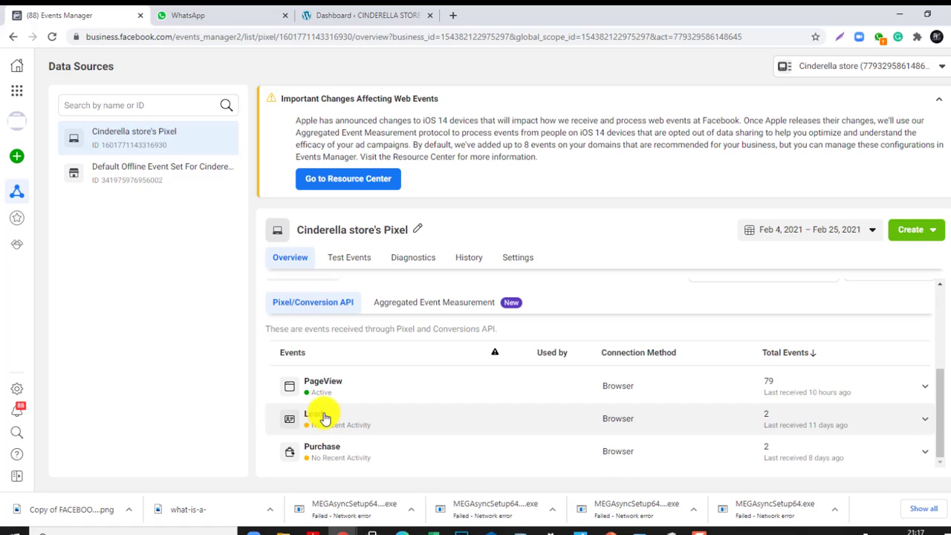
left_click(415, 306)
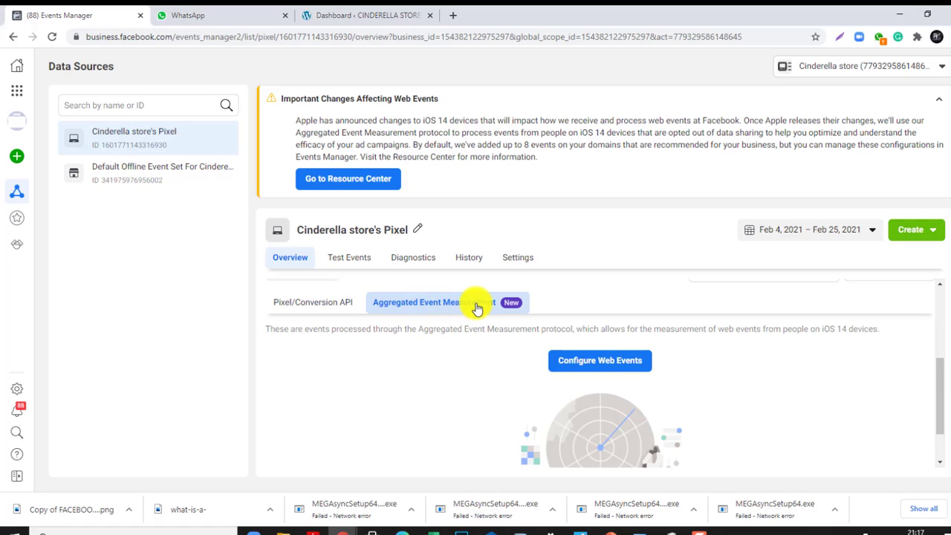
Open the web event configurations and go to domain verification for cinderellastoreng.com.
scroll(533, 369, "down", 1)
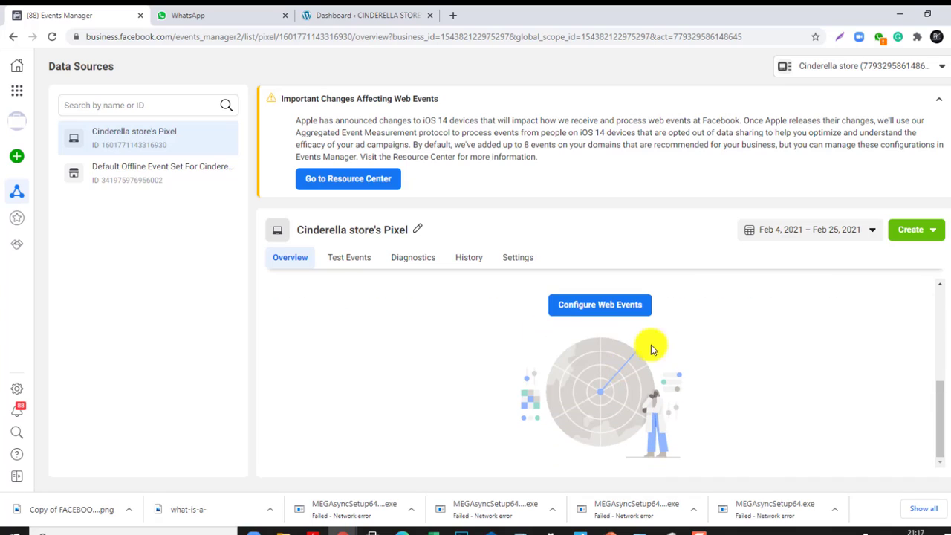
left_click(582, 306)
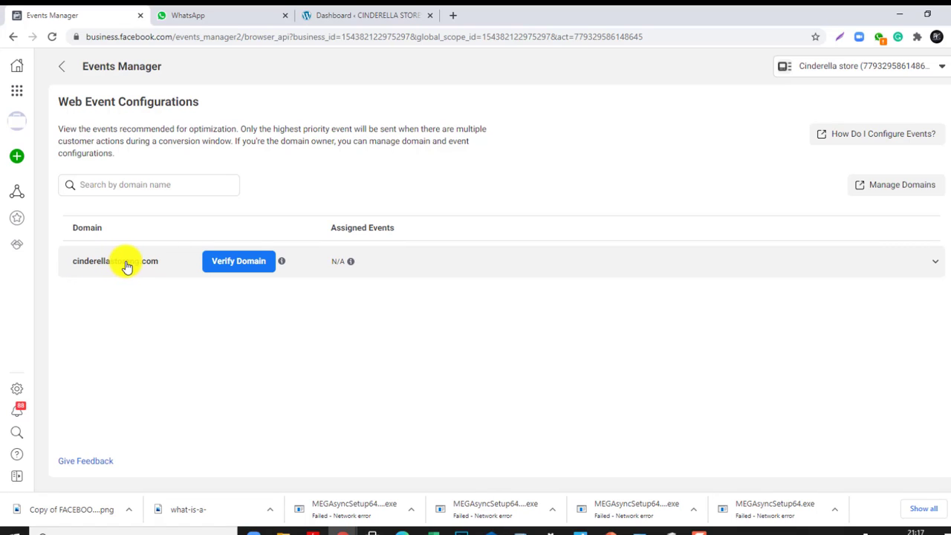
left_click(247, 265)
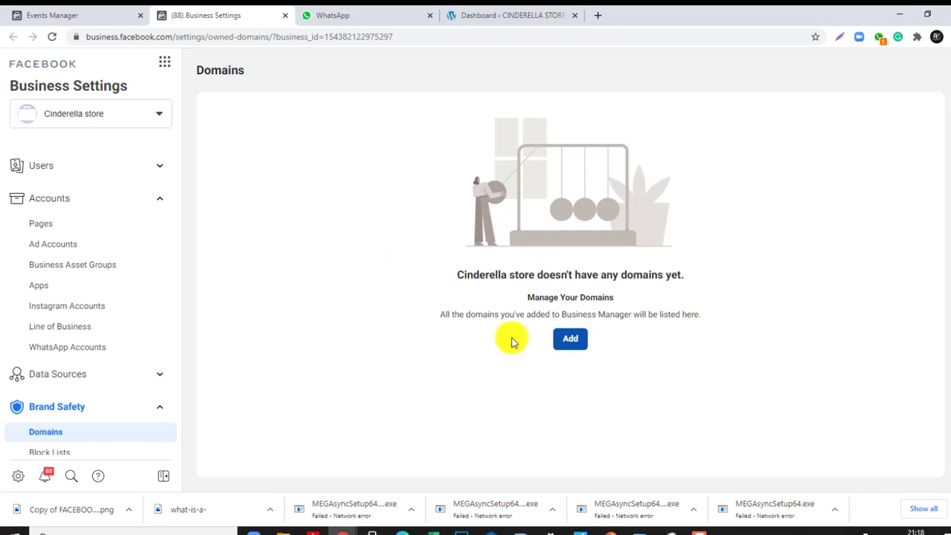
Start adding a domain to the business and copy cinderellastoreng.com from the WordPress dashboard's address.
left_click(568, 341)
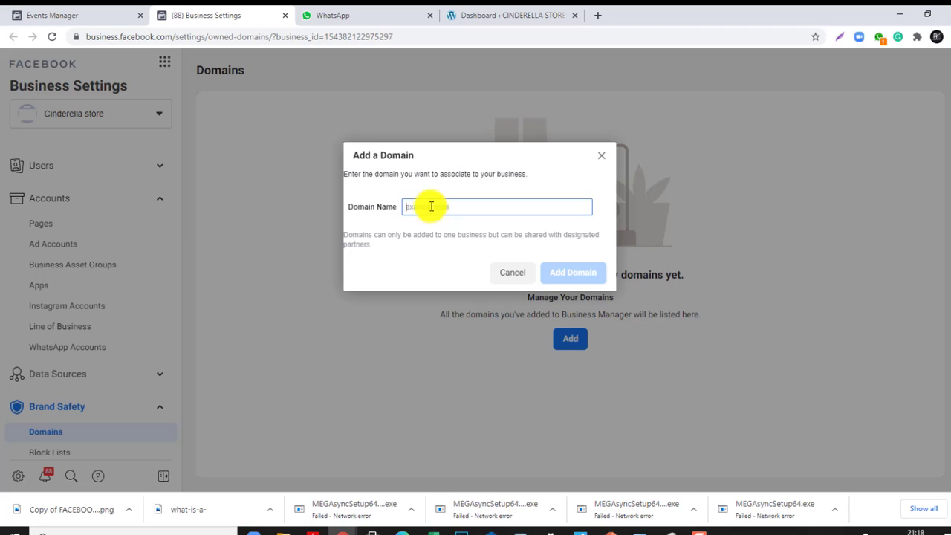
left_click(503, 17)
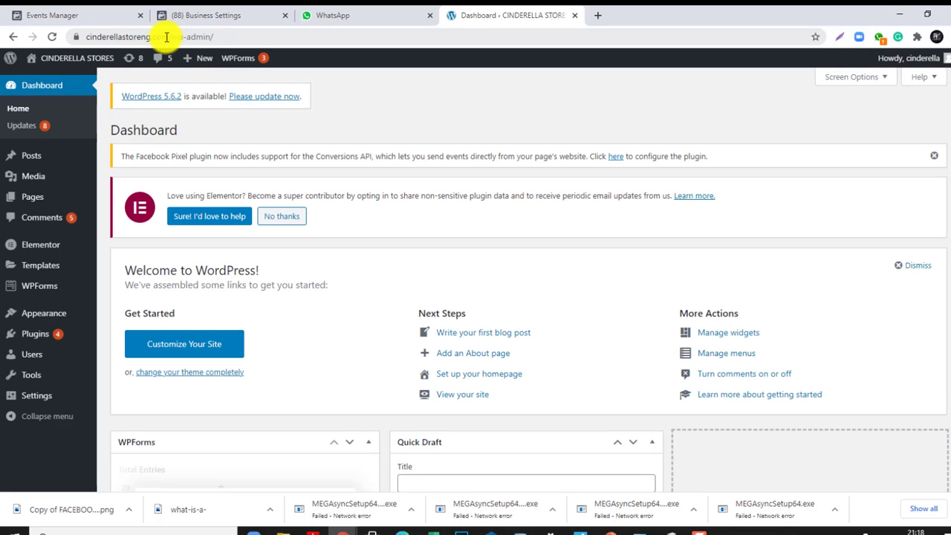
left_click(170, 36)
left_click(171, 37)
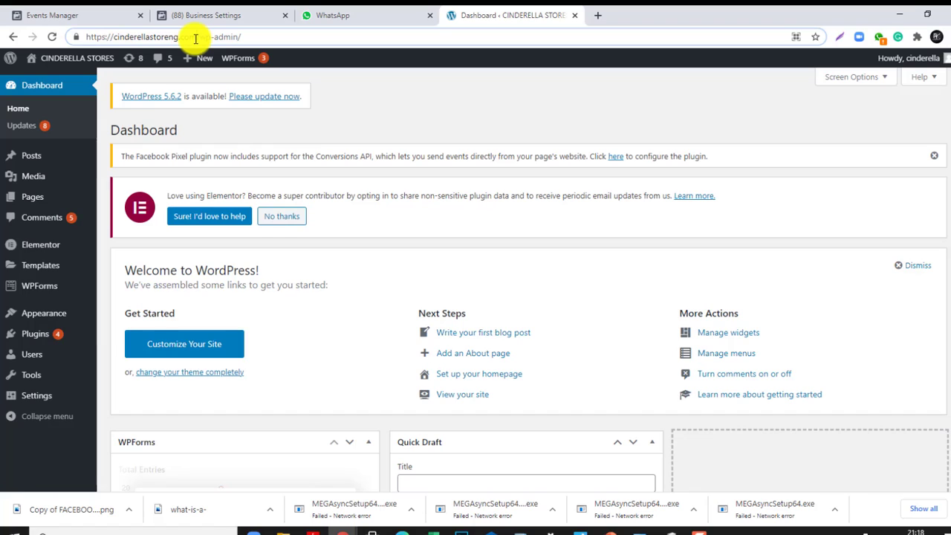
left_click_drag(196, 38, 106, 37)
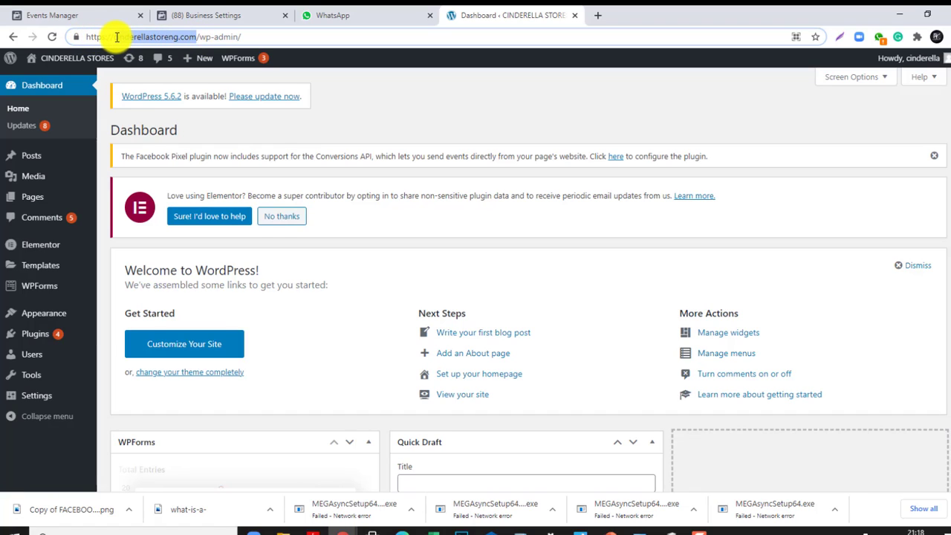
right_click(123, 38)
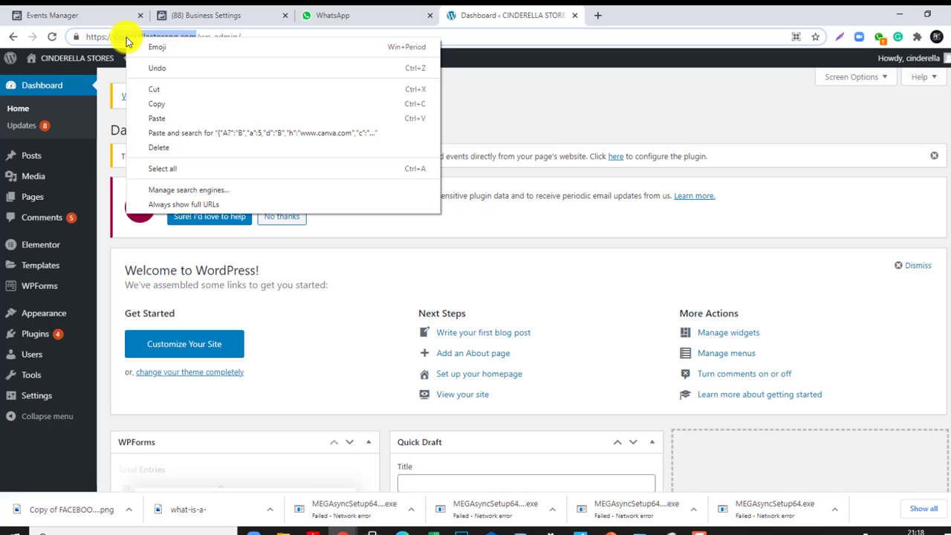
left_click(170, 98)
Return to Business Settings and add cinderellastoreng.com as the business's domain.
left_click(272, 16)
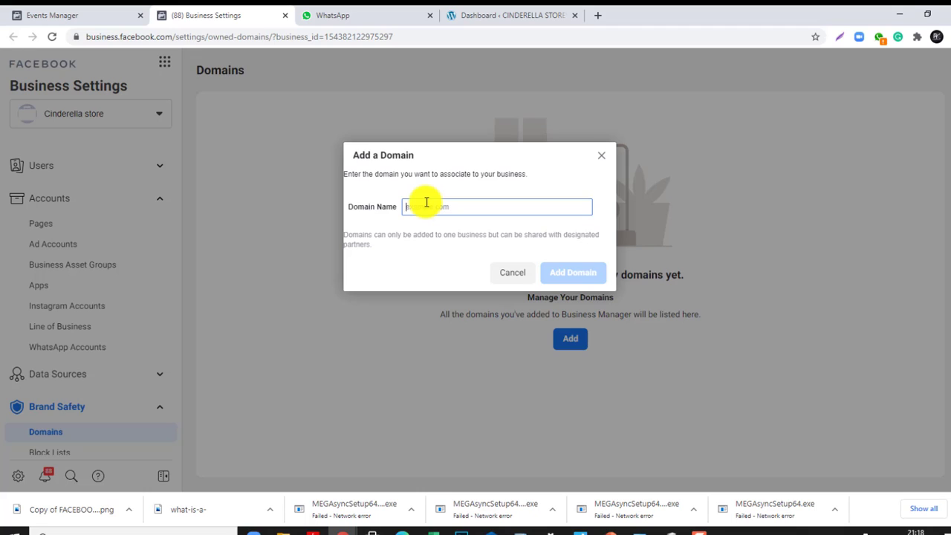
key("ctrl+v")
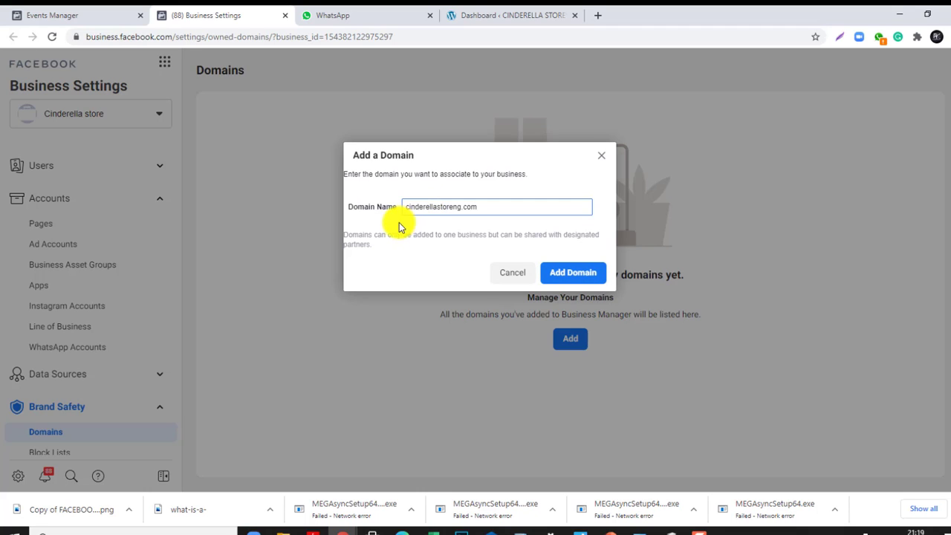
left_click(584, 275)
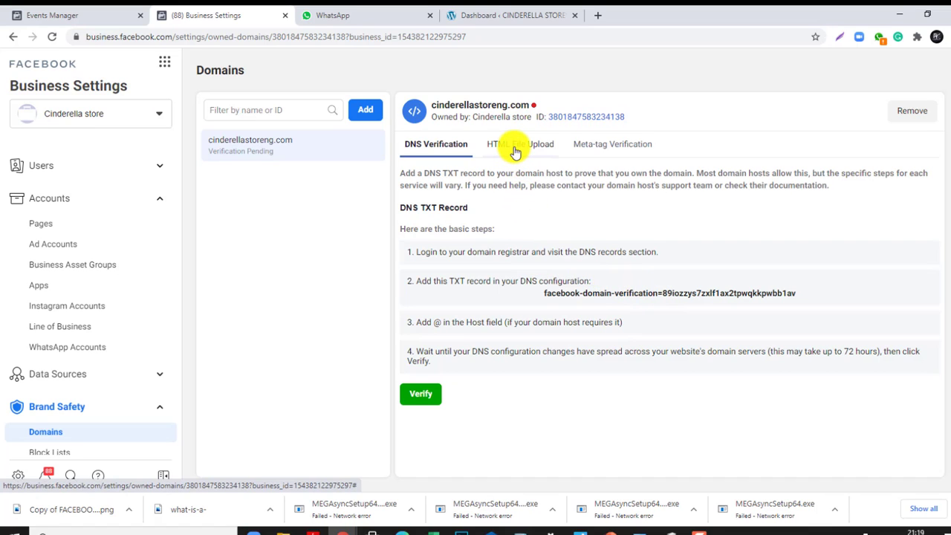
View the HTML file upload instructions, switch to meta-tag verification and copy the domain verification meta-tag.
left_click(516, 152)
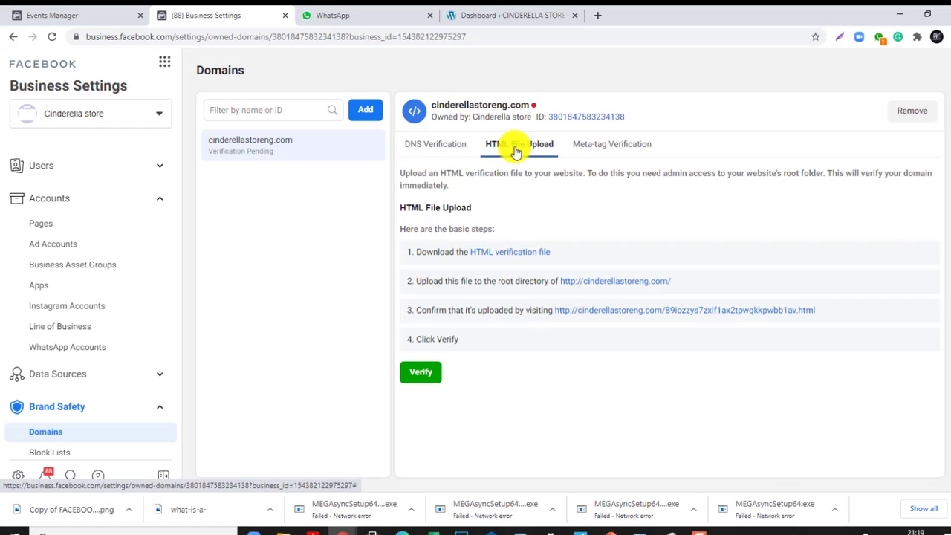
left_click(600, 150)
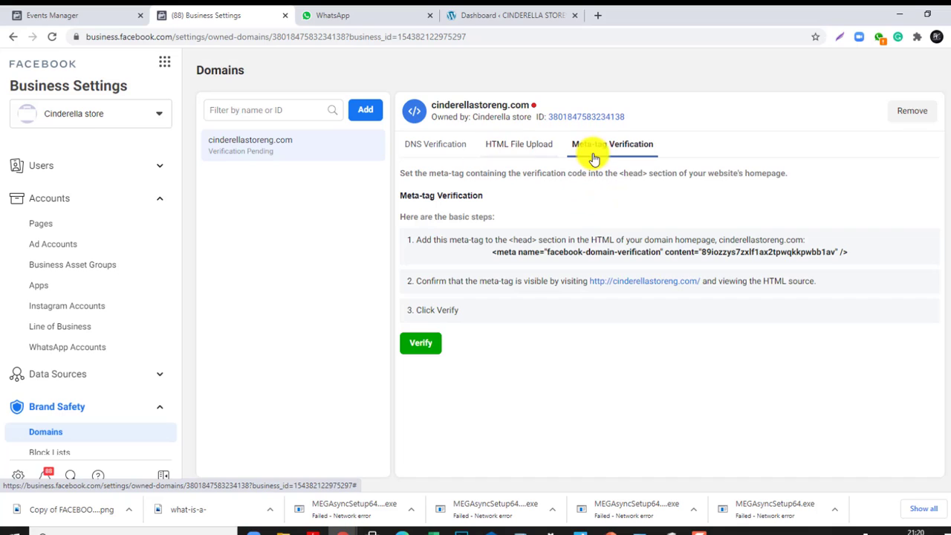
left_click(635, 259)
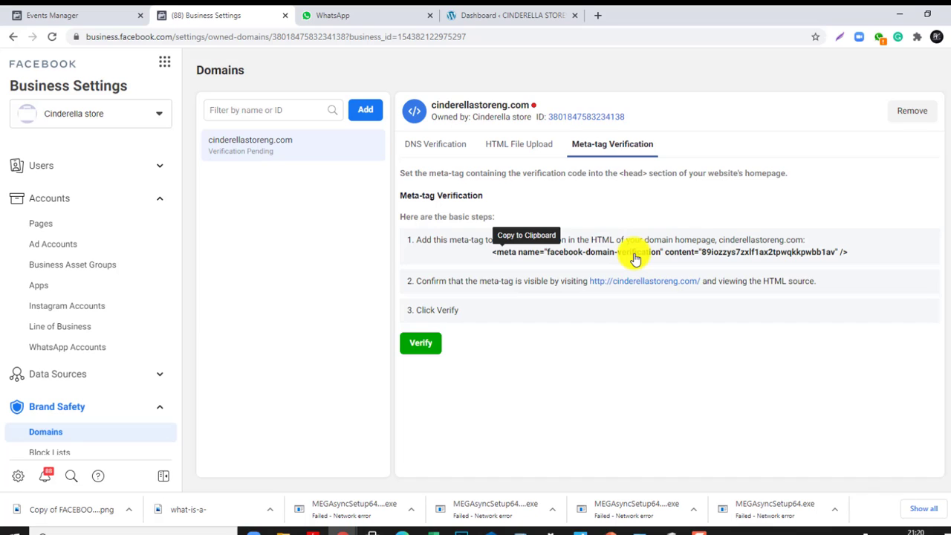
Switch to the WordPress dashboard of Cinderella Stores and open the page for adding new plugins.
left_click(475, 15)
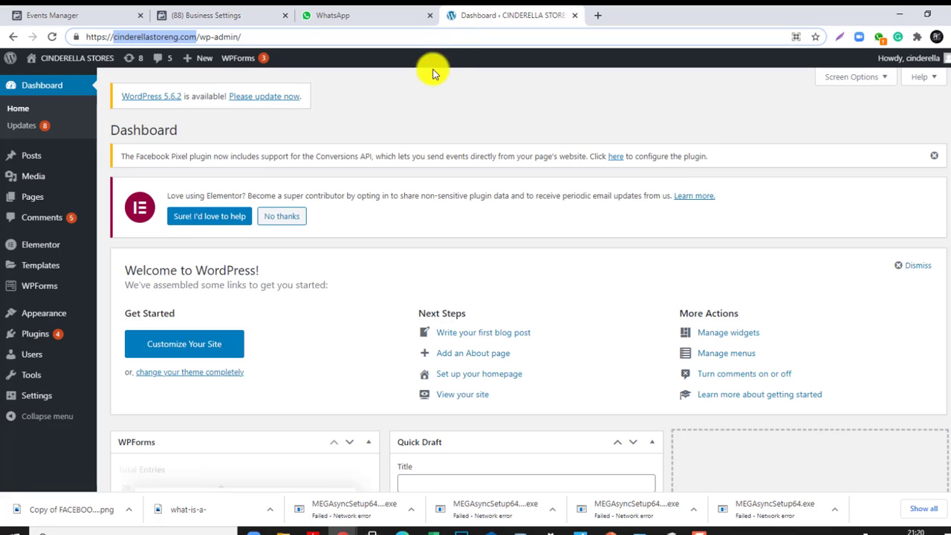
scroll(259, 213, "down", 3)
scroll(340, 167, "up", 3)
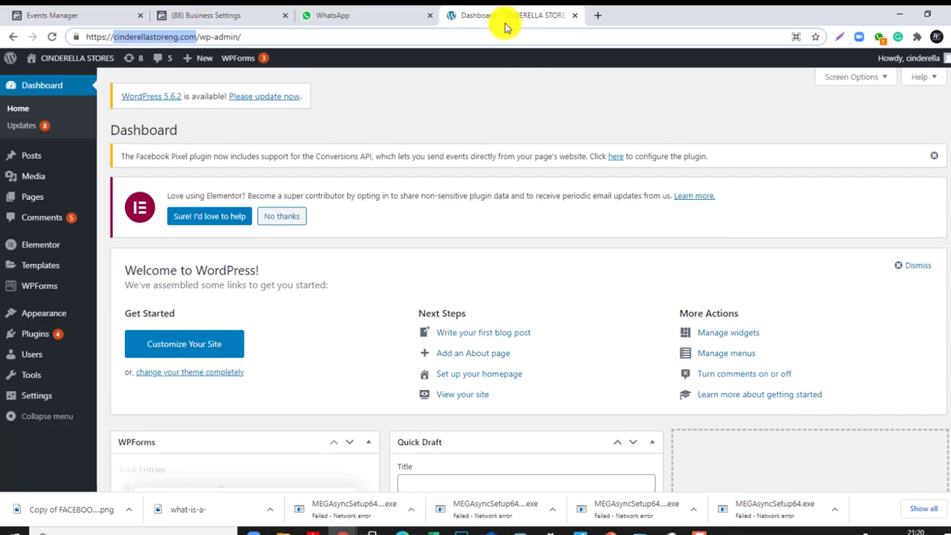
scroll(75, 269, "down", 2)
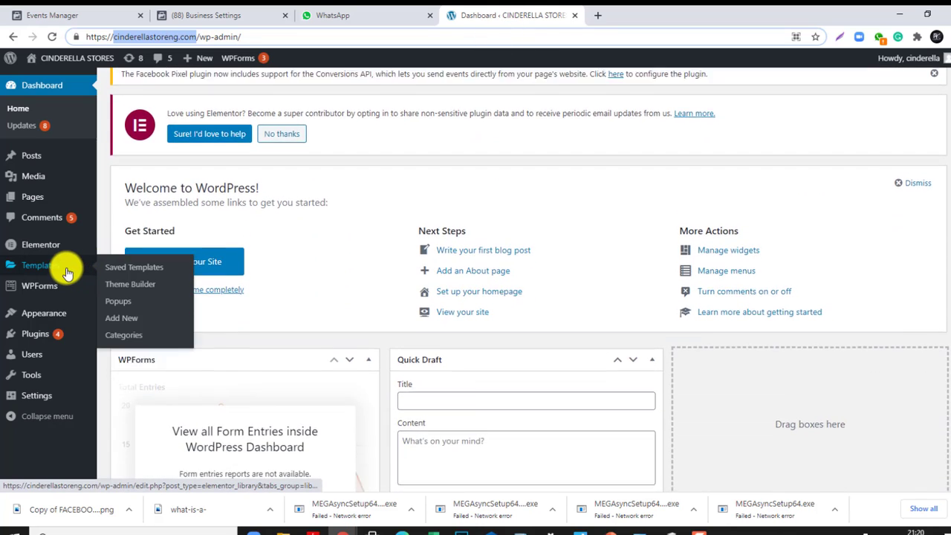
scroll(57, 183, "up", 3)
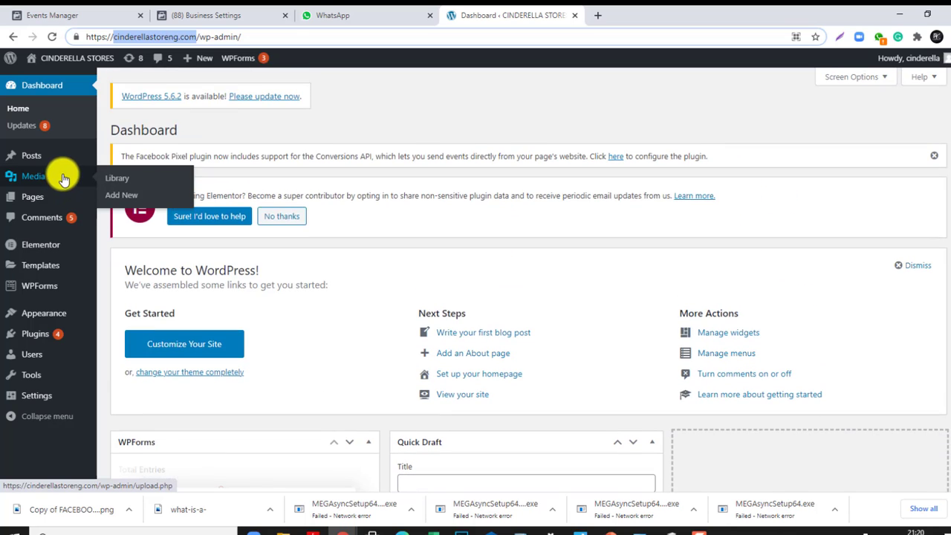
mouse_move(63, 273)
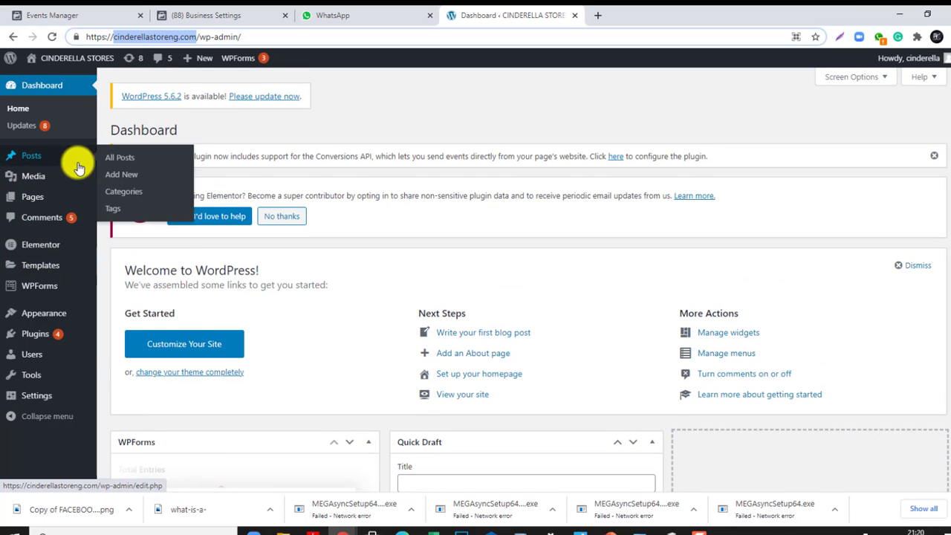
scroll(80, 230, "down", 3)
scroll(84, 236, "down", 2)
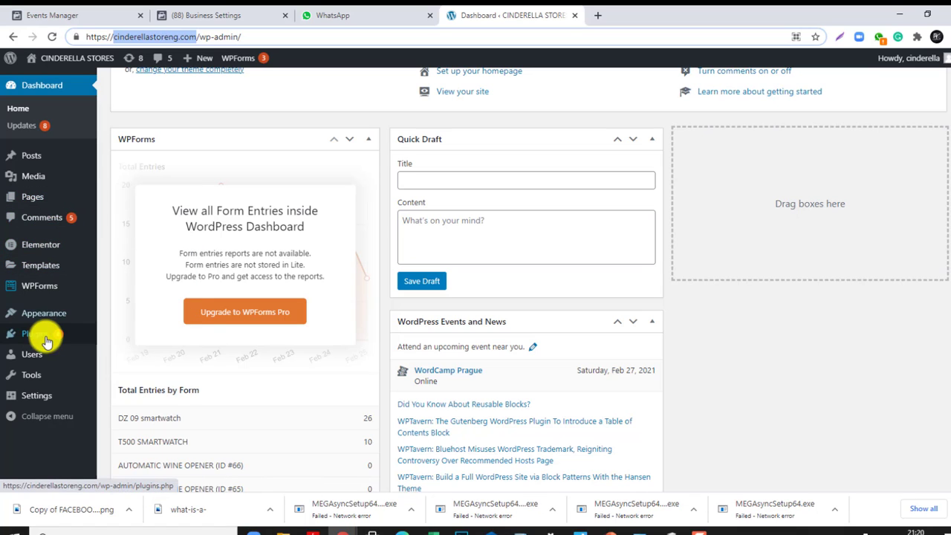
mouse_move(42, 337)
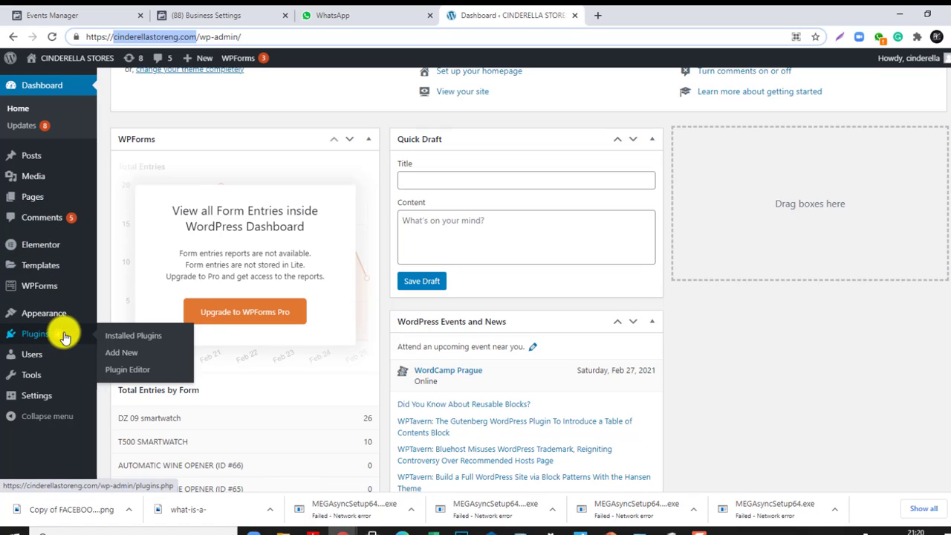
left_click(129, 355)
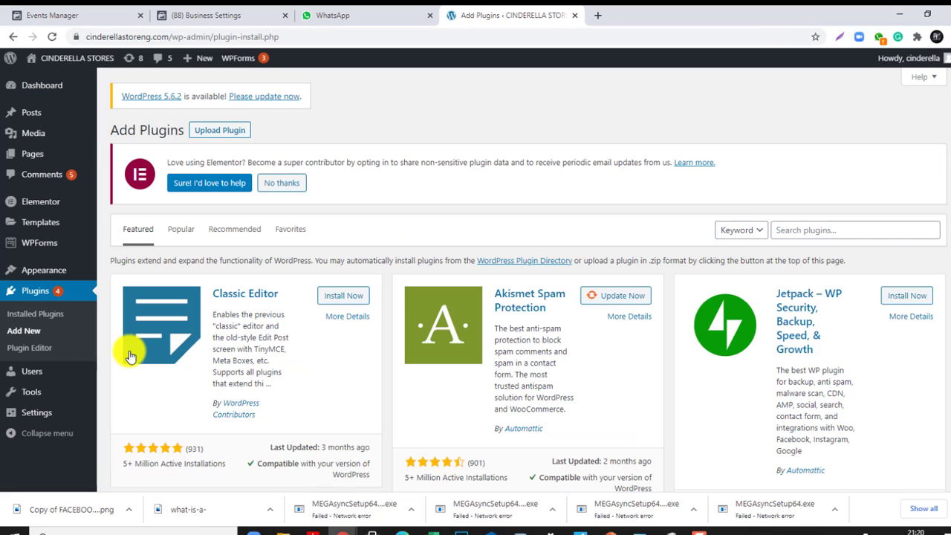
Search the plugin directory for "insert header", install the Insert Headers and Footers plugin and activate it.
left_click(821, 231)
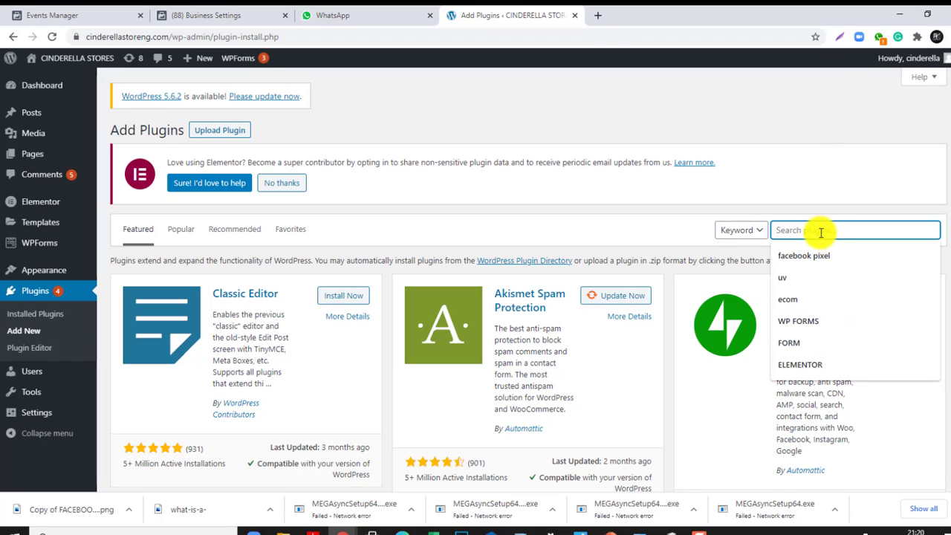
type("i")
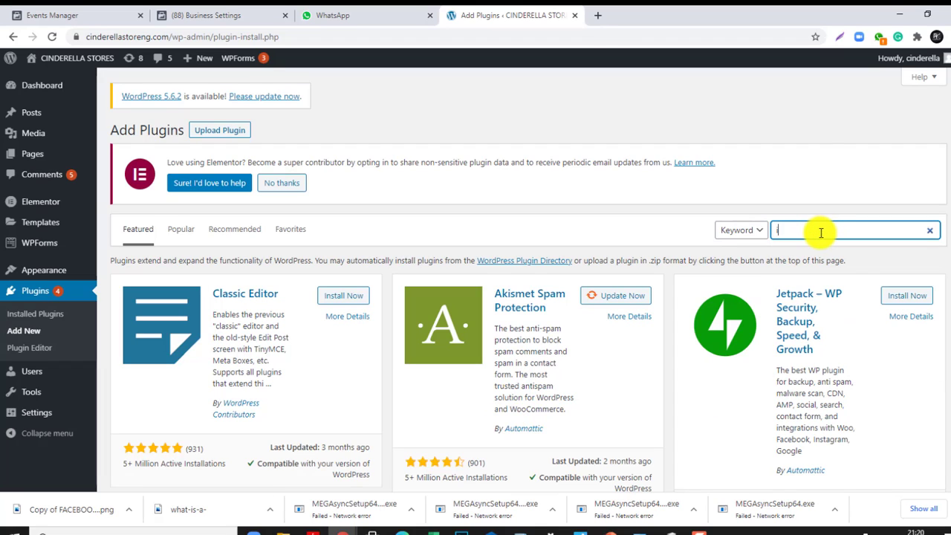
type("nser")
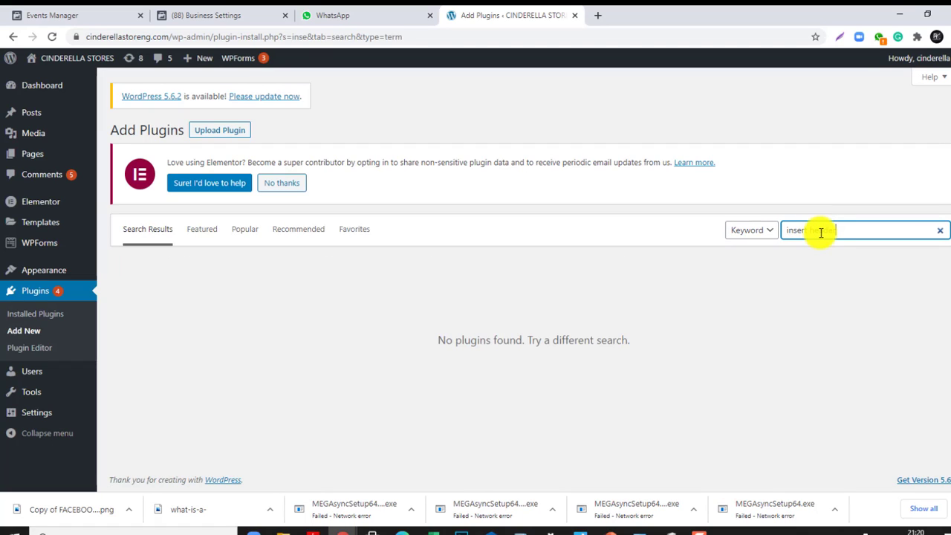
type("t header")
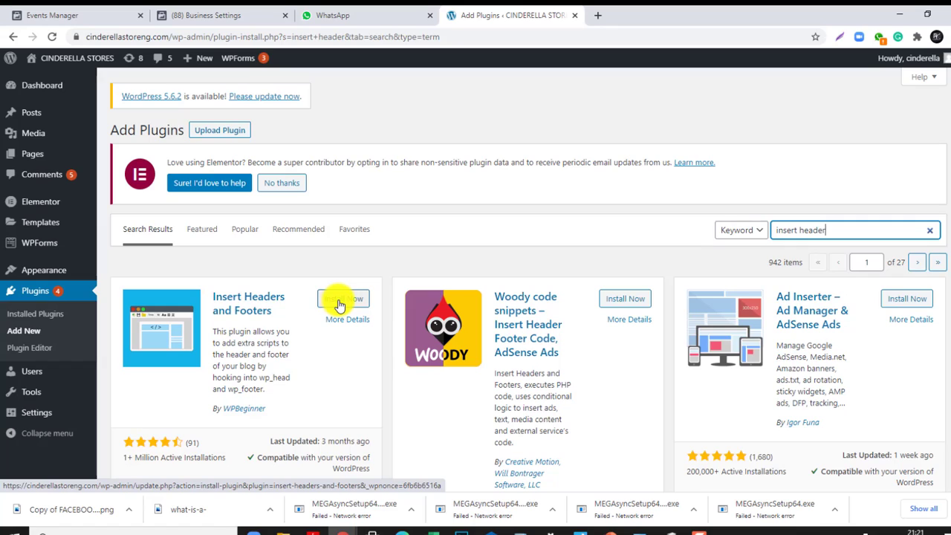
left_click(340, 301)
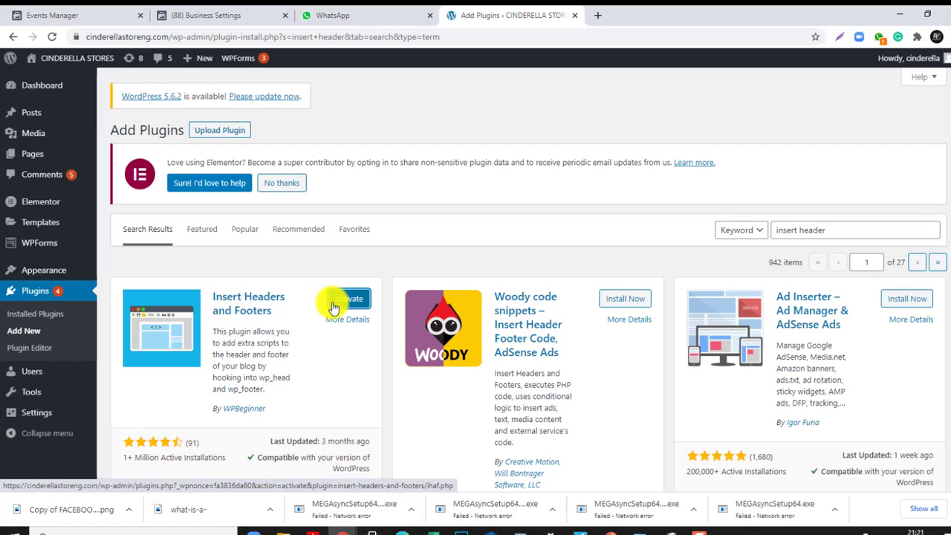
left_click(347, 301)
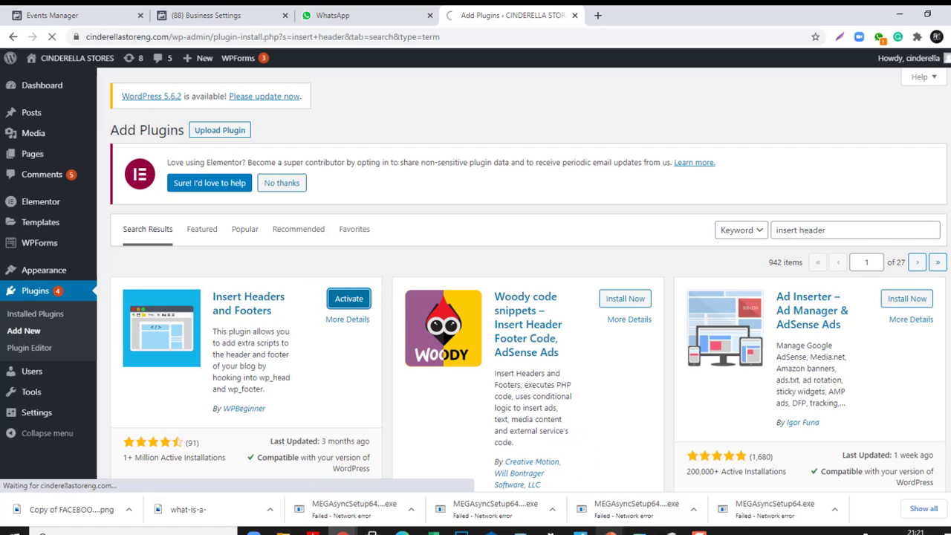
mouse_move(698, 528)
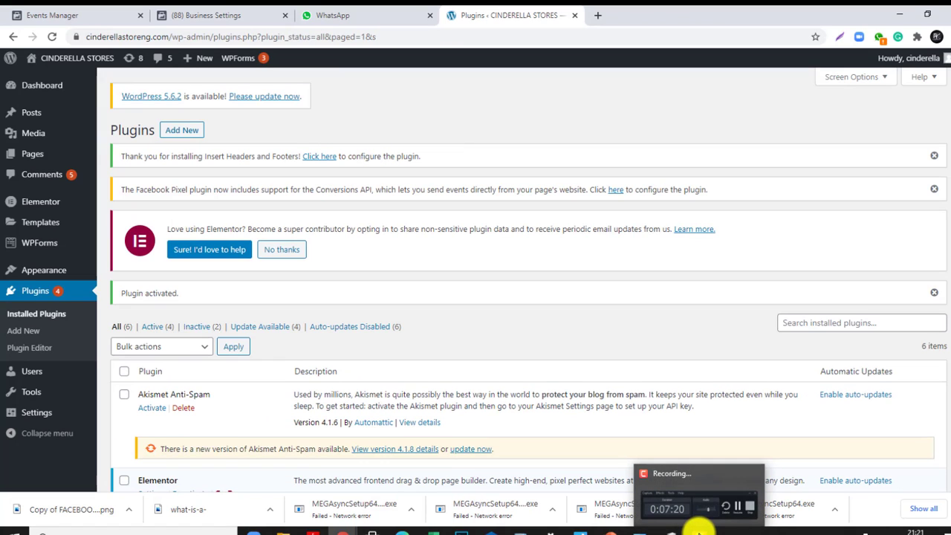
left_click(698, 529)
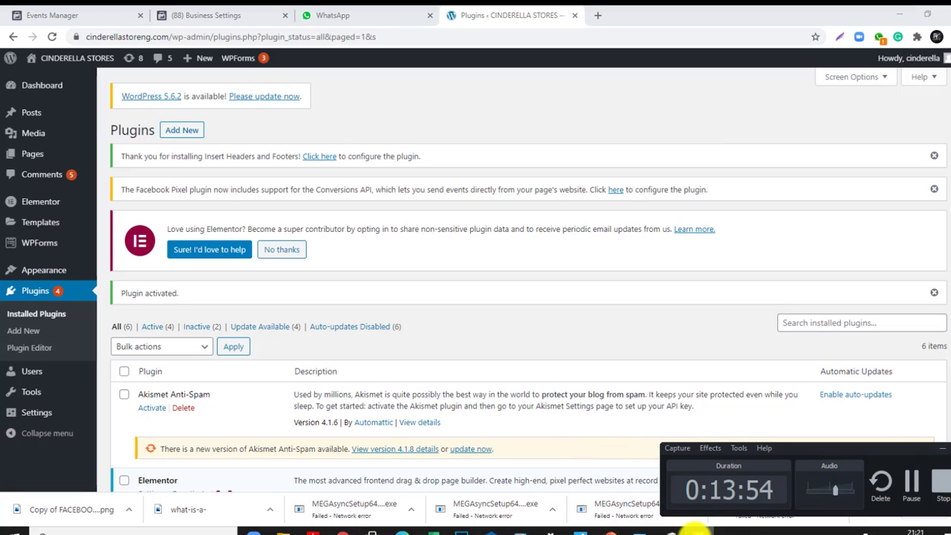
left_click(695, 529)
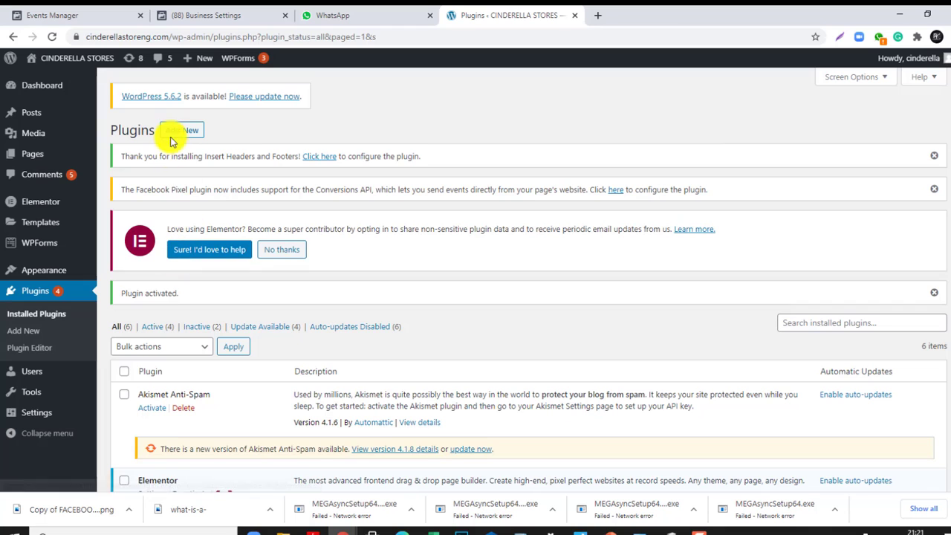
Locate Insert Headers and Footers among the installed plugins and open its settings page.
scroll(245, 312, "down", 2)
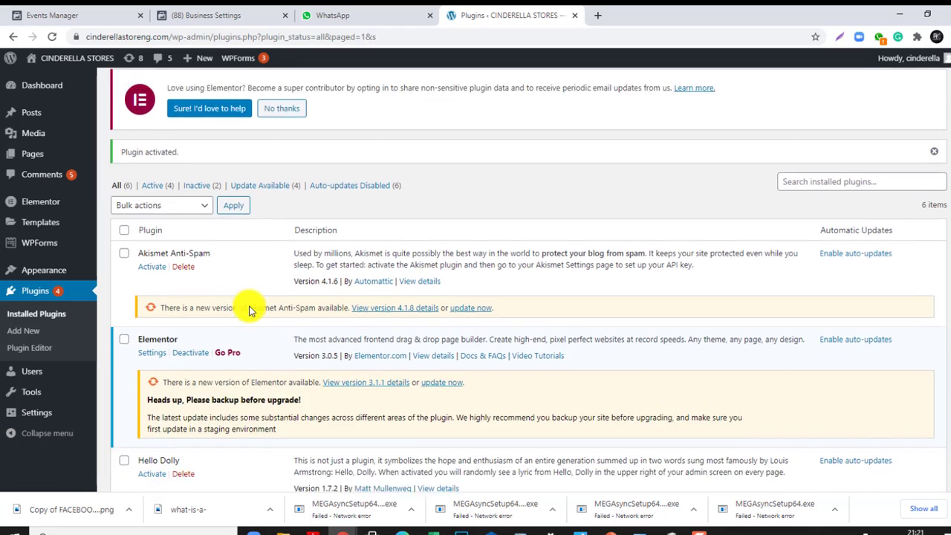
scroll(249, 310, "down", 5)
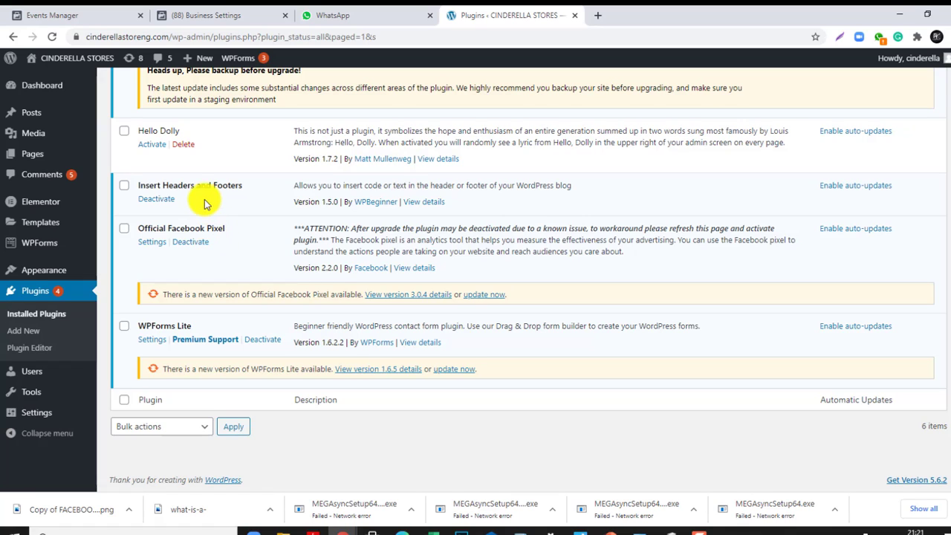
mouse_move(67, 412)
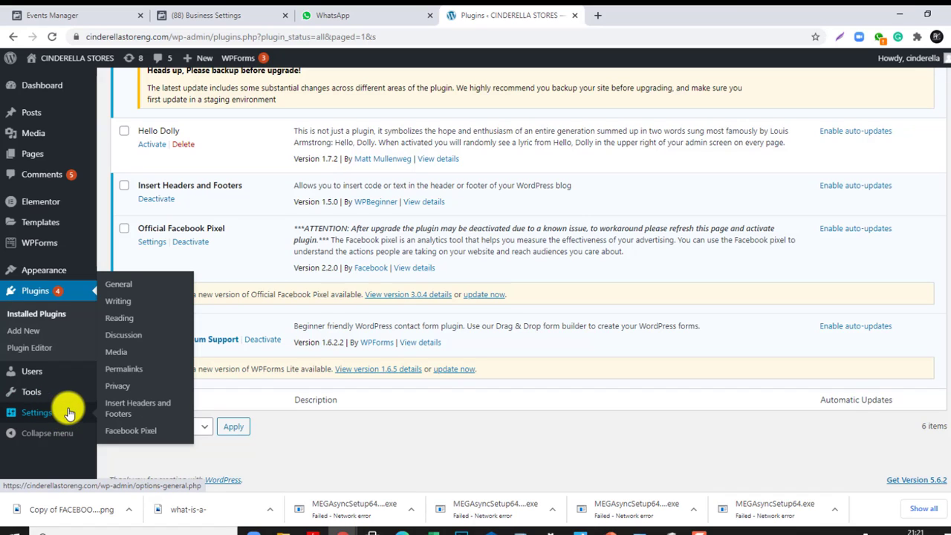
left_click(151, 409)
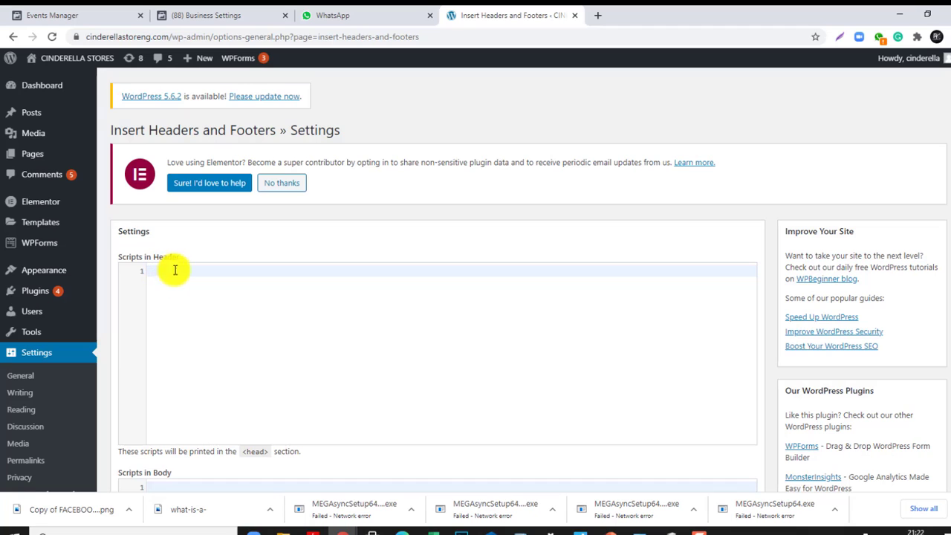
Paste the copied Facebook domain verification meta-tag into the plugin's header scripts and save the settings.
left_click(222, 19)
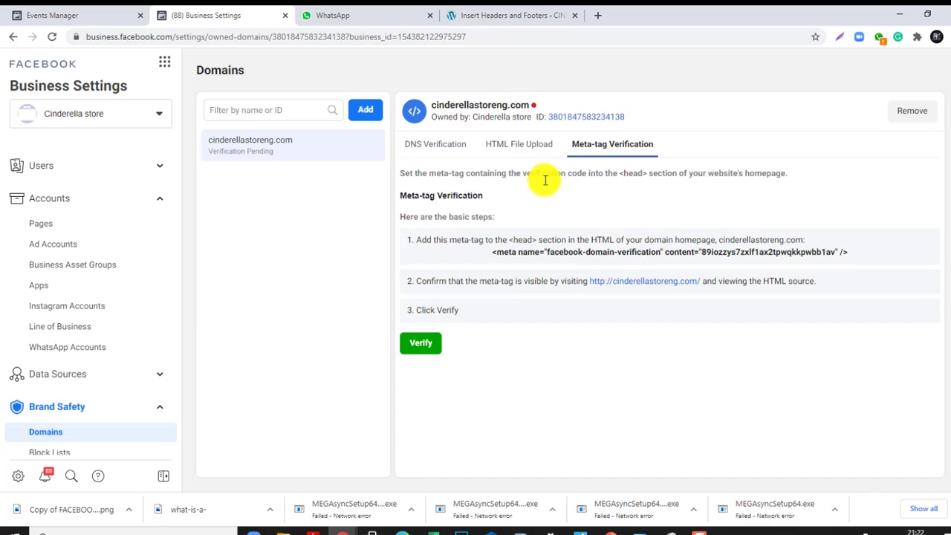
left_click(489, 11)
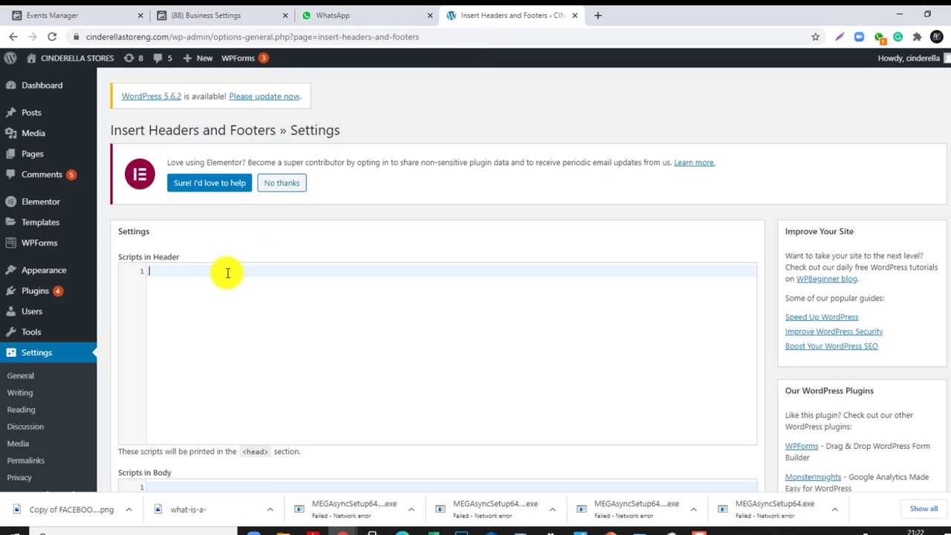
type("<meta name=\"facebook-domain-verification\" content=\"89iozzys7zxlf1ax2tpwqkkpwbb1av\" />")
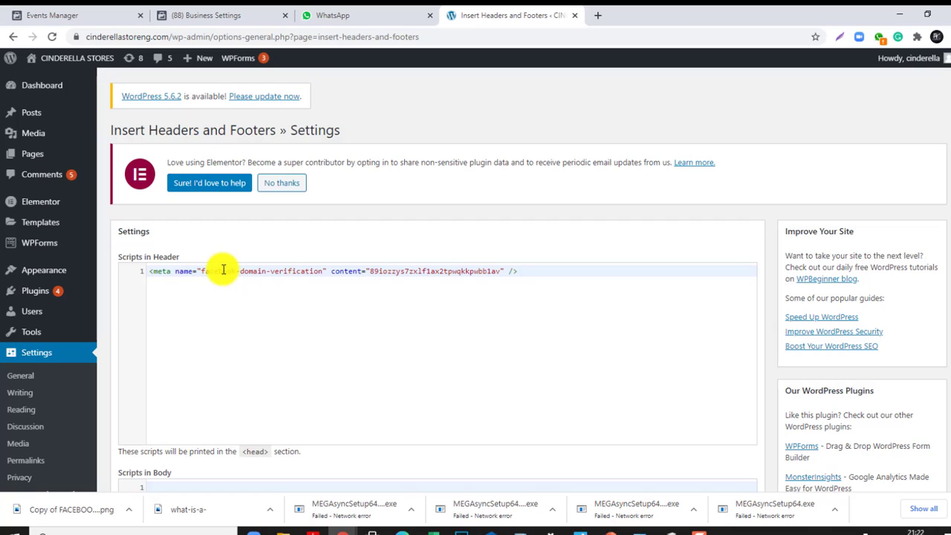
scroll(320, 329, "down", 2)
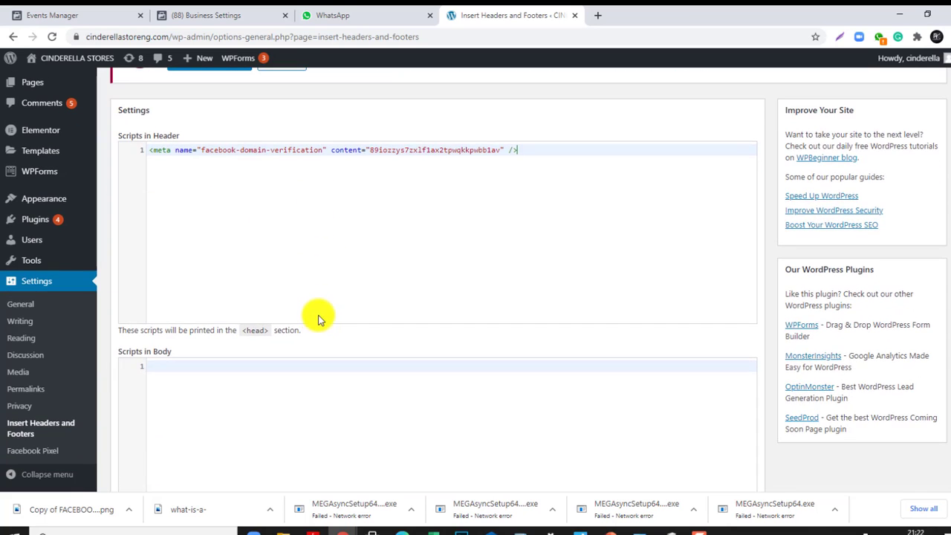
scroll(326, 301, "up", 1)
scroll(334, 288, "down", 6)
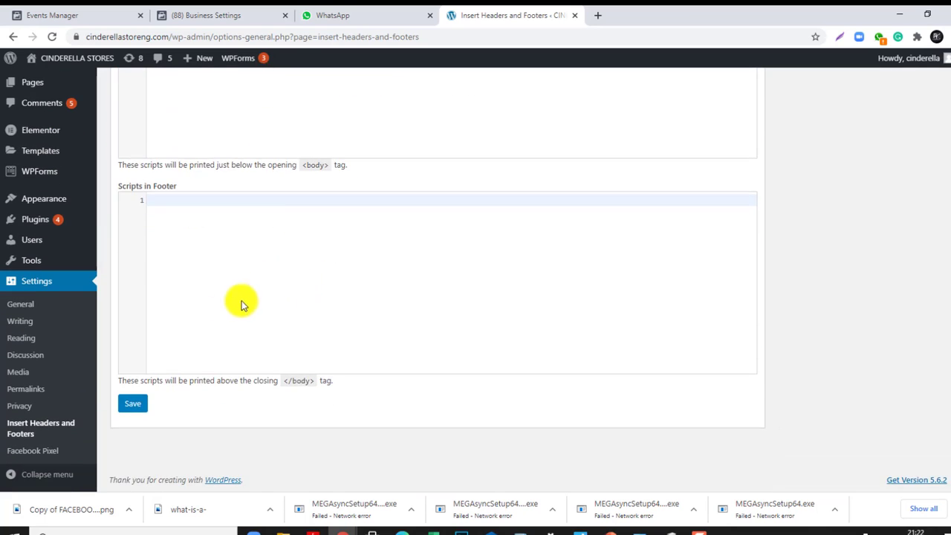
left_click(132, 405)
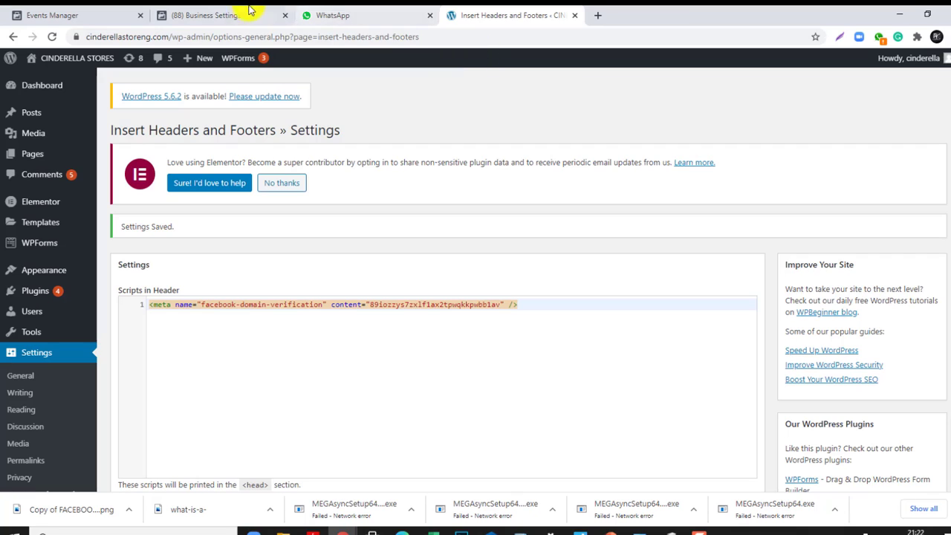
Return to Facebook Business Settings, verify cinderellastoreng.com through its meta-tag and reload the page to check the domain's status.
left_click(225, 16)
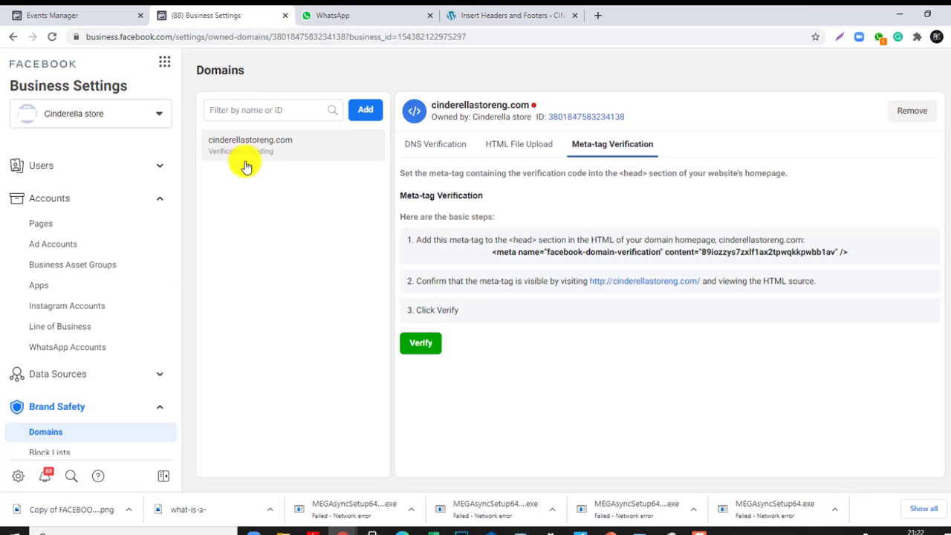
left_click(430, 349)
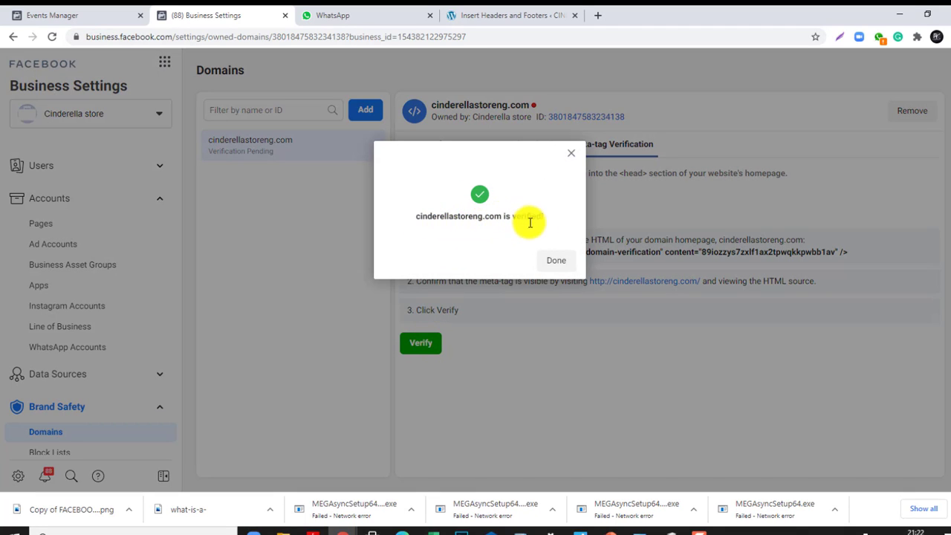
left_click(556, 264)
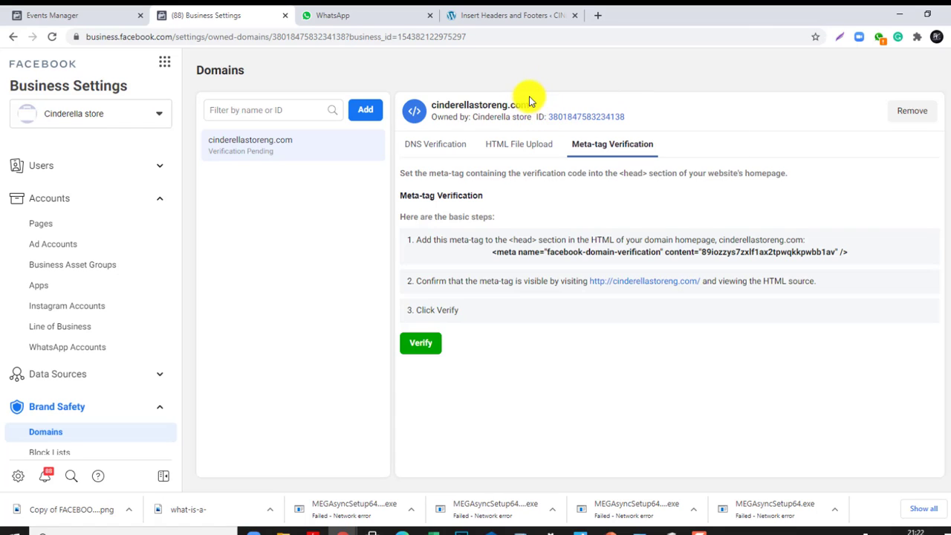
left_click(52, 39)
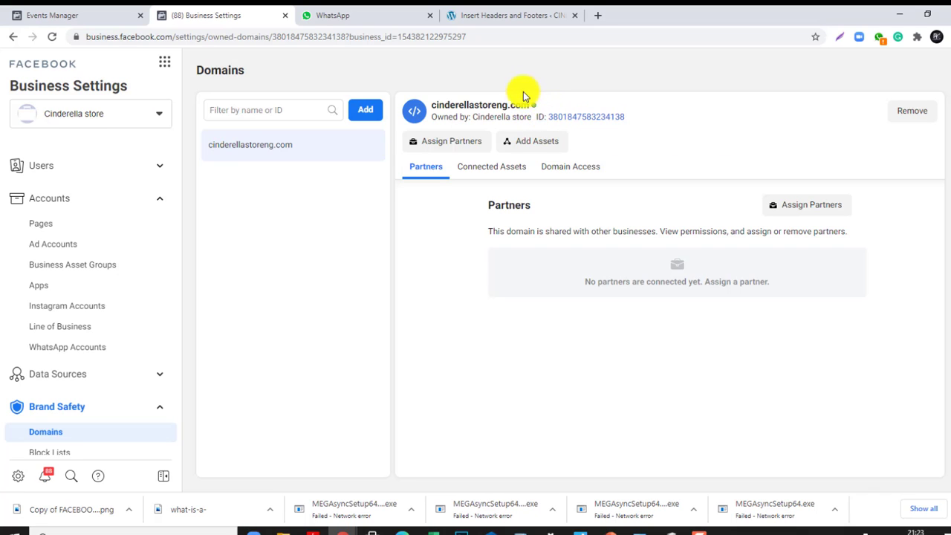
mouse_move(534, 103)
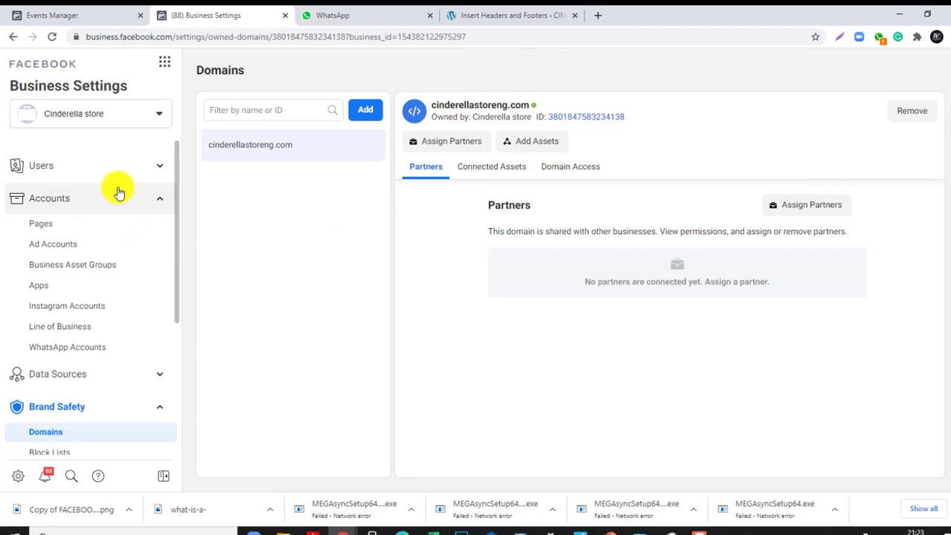
Switch from Business Settings to Events Manager and show Aggregated Event Measurement for Cinderella store's Pixel.
left_click(165, 67)
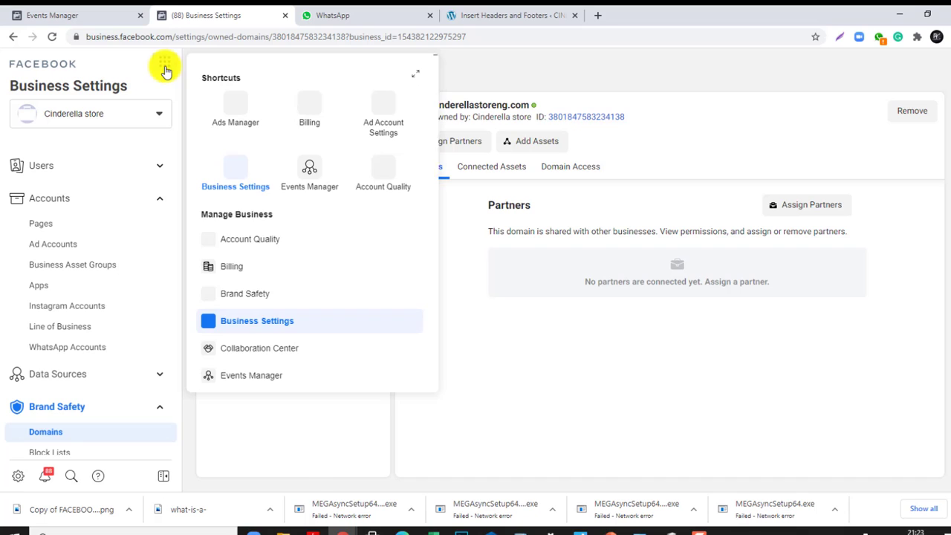
left_click(309, 167)
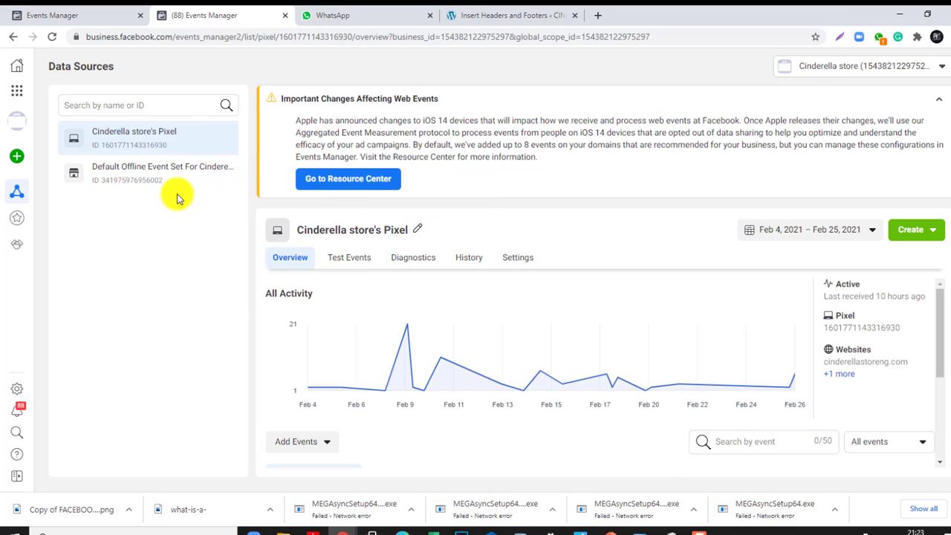
scroll(502, 282, "down", 1)
scroll(502, 282, "down", 2)
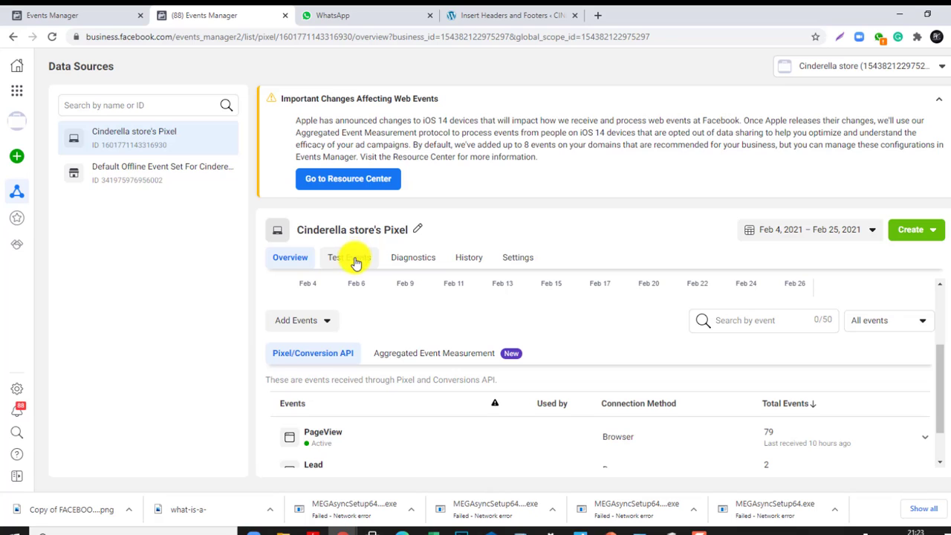
left_click(433, 355)
Open the web event configurations from Aggregated Event Measurement and start editing the events of cinderellastoreng.com, accepting the edit notice.
scroll(686, 418, "down", 1)
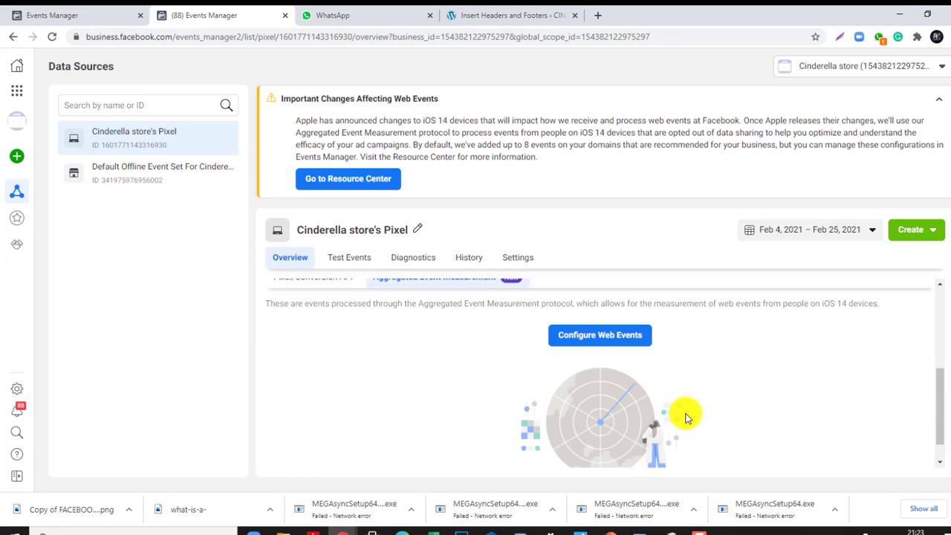
scroll(686, 418, "down", 1)
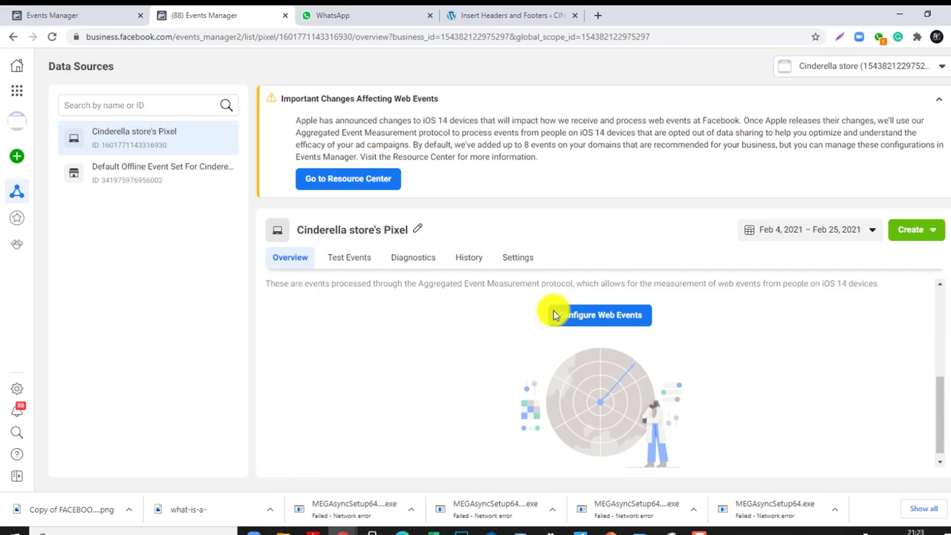
scroll(553, 315, "up", 2)
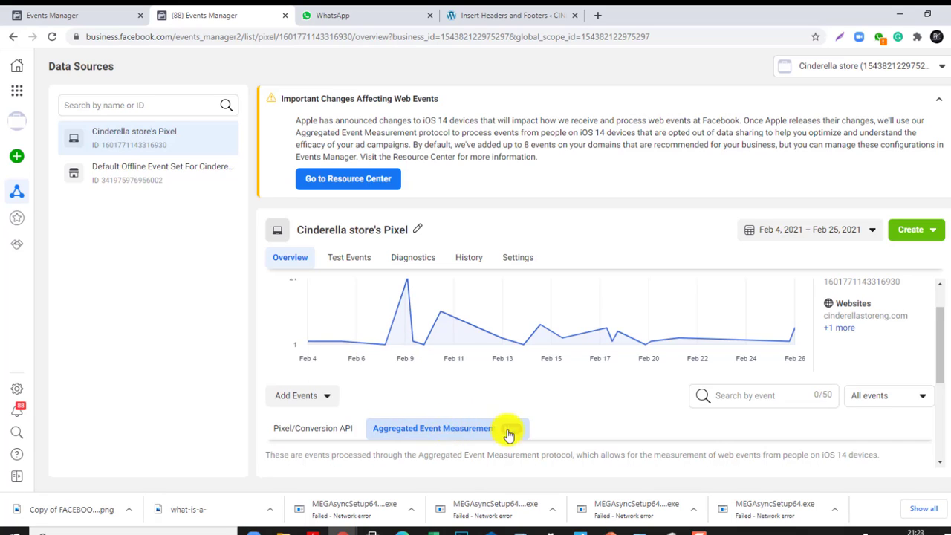
scroll(510, 430, "down", 2)
scroll(510, 426, "up", 1)
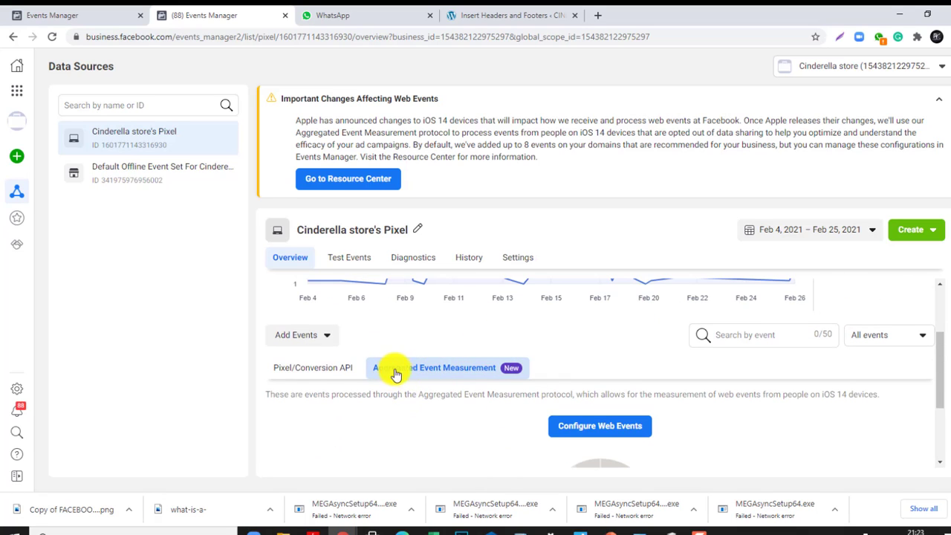
scroll(564, 389, "down", 1)
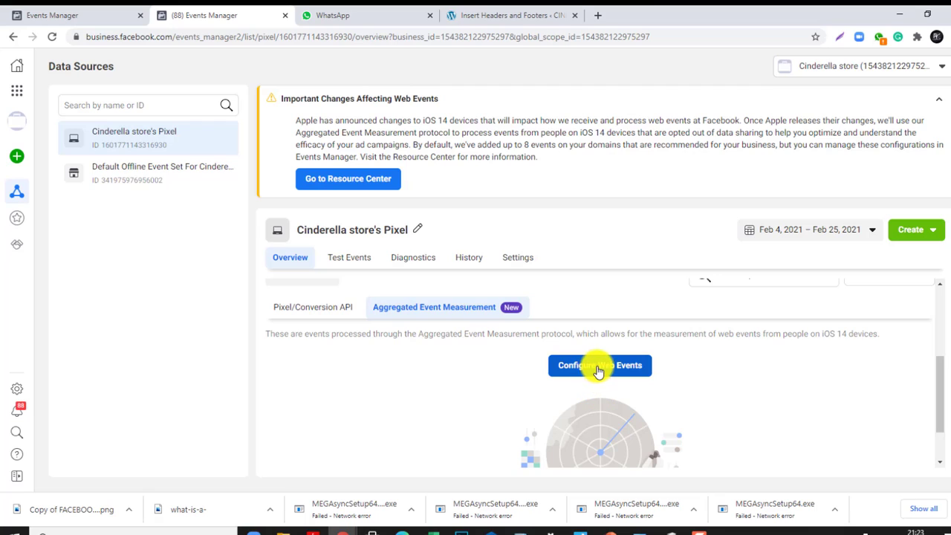
left_click(599, 365)
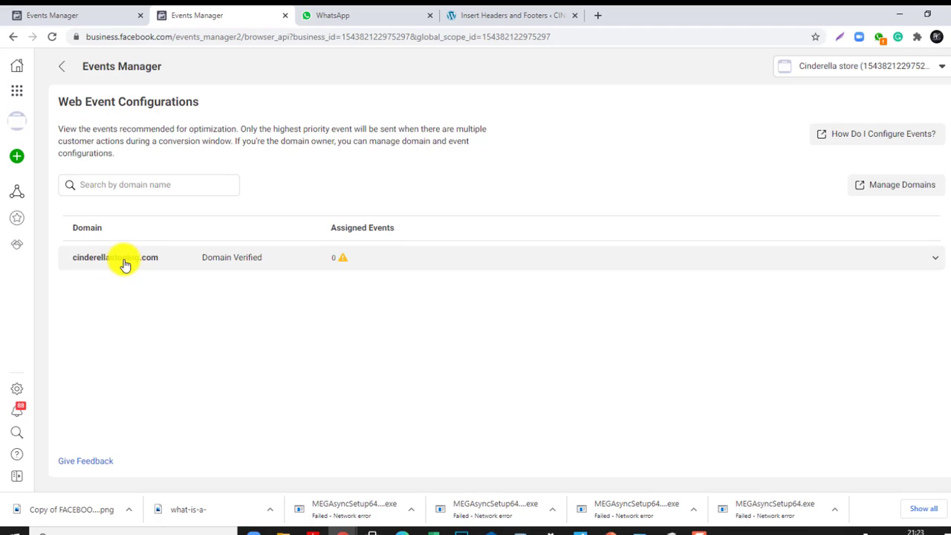
left_click(344, 263)
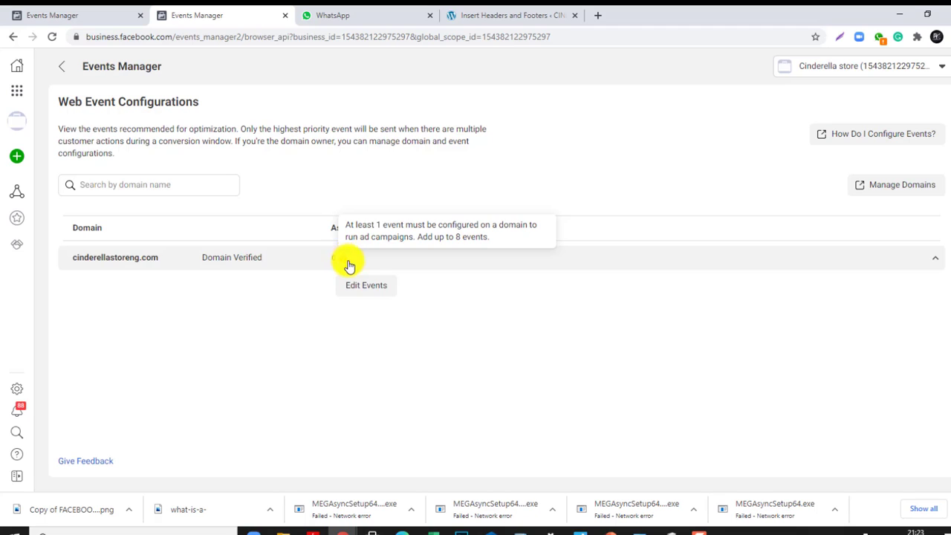
left_click(364, 287)
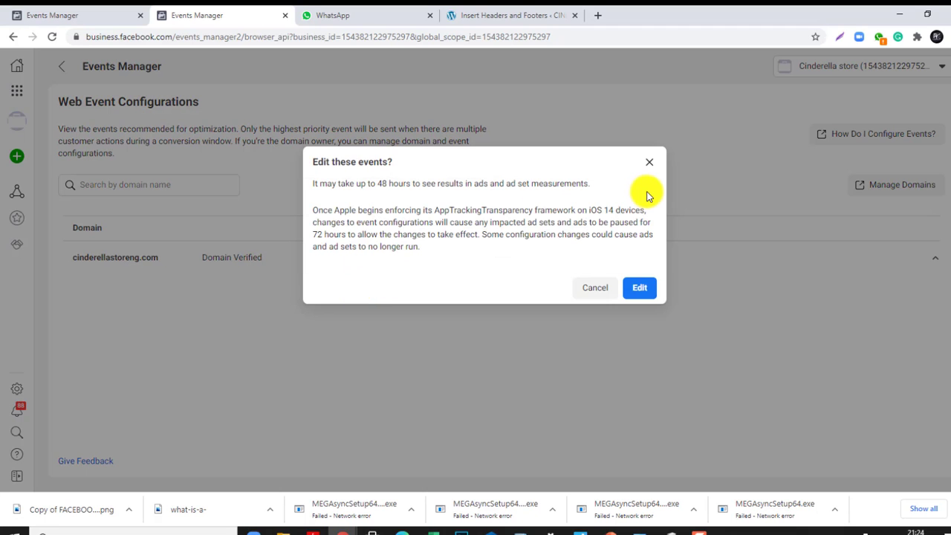
left_click(640, 289)
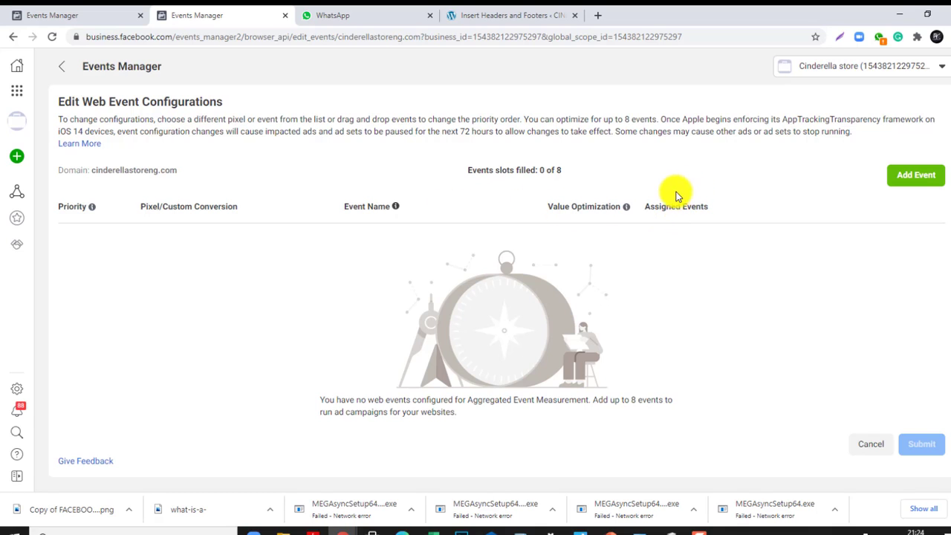
Add a highest-priority event for cinderellastoreng.com using Cinderella store's Pixel and the Purchase event.
left_click(915, 178)
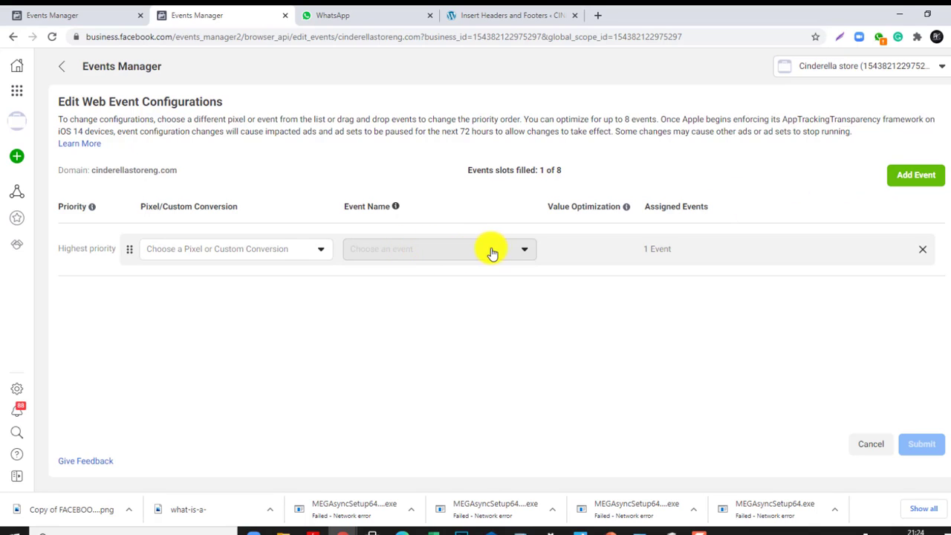
left_click(247, 254)
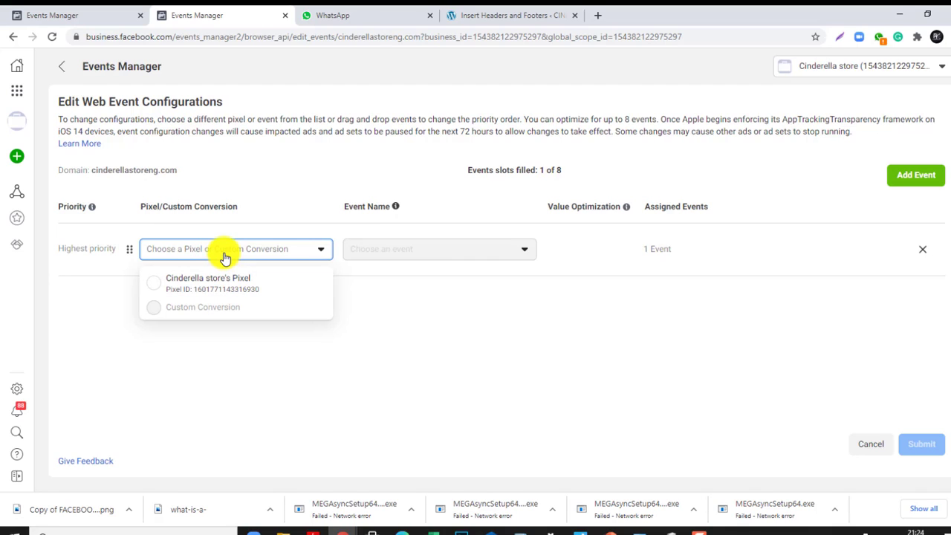
left_click(225, 257)
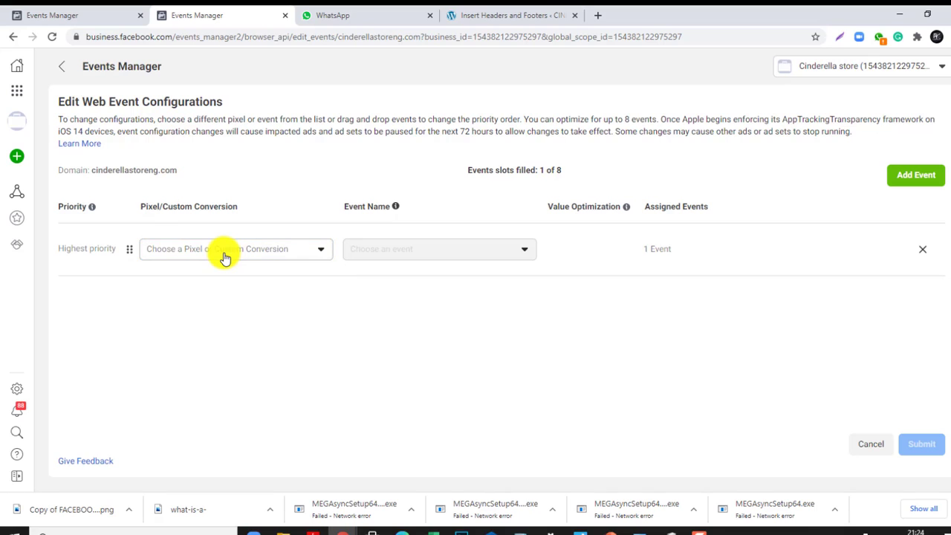
left_click(225, 257)
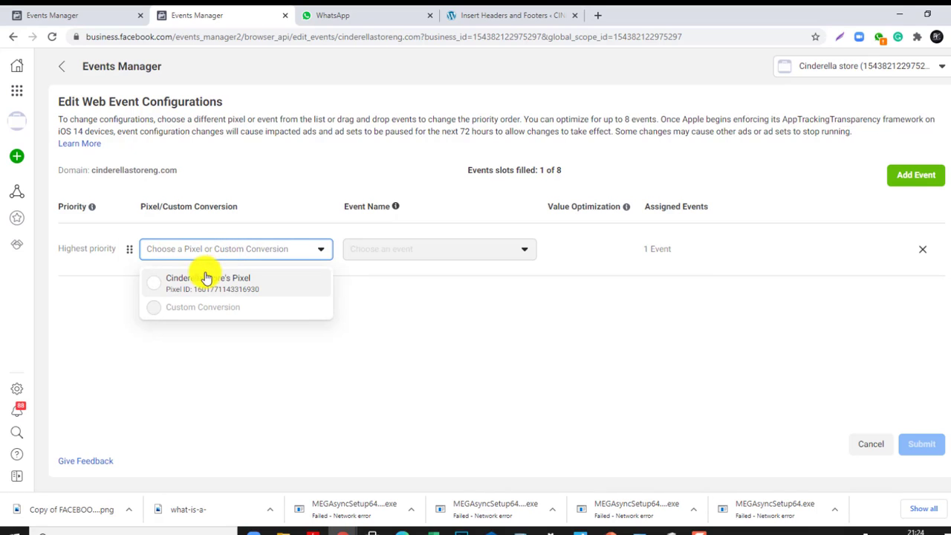
left_click(161, 288)
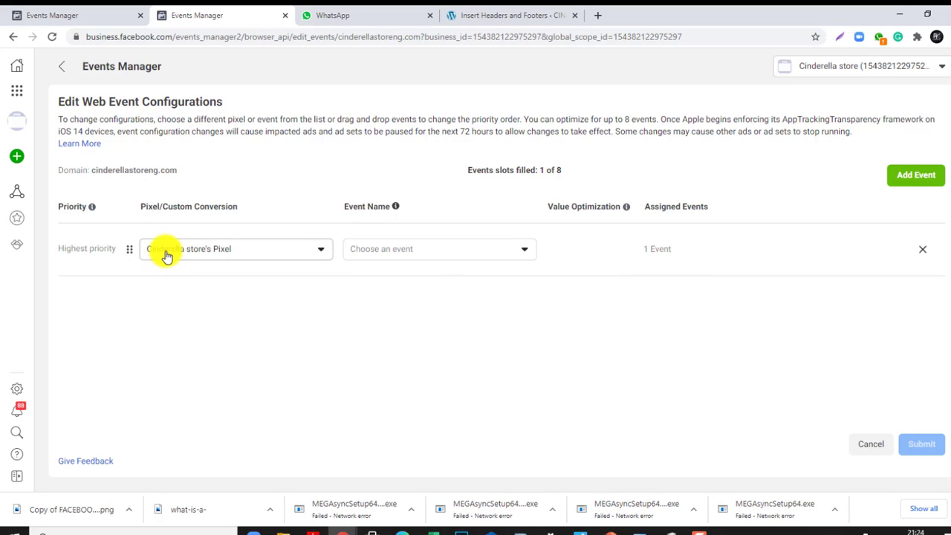
left_click(166, 256)
left_click(166, 255)
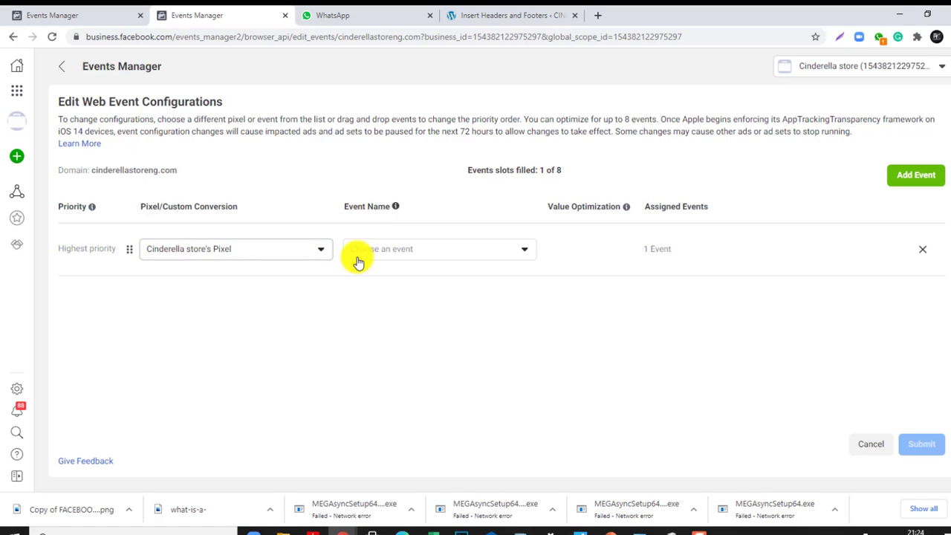
left_click(400, 251)
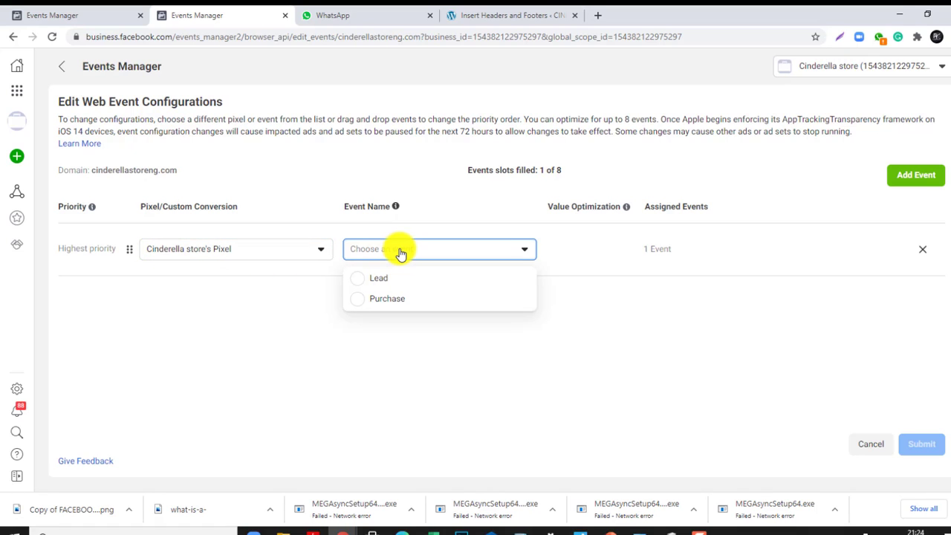
left_click(399, 301)
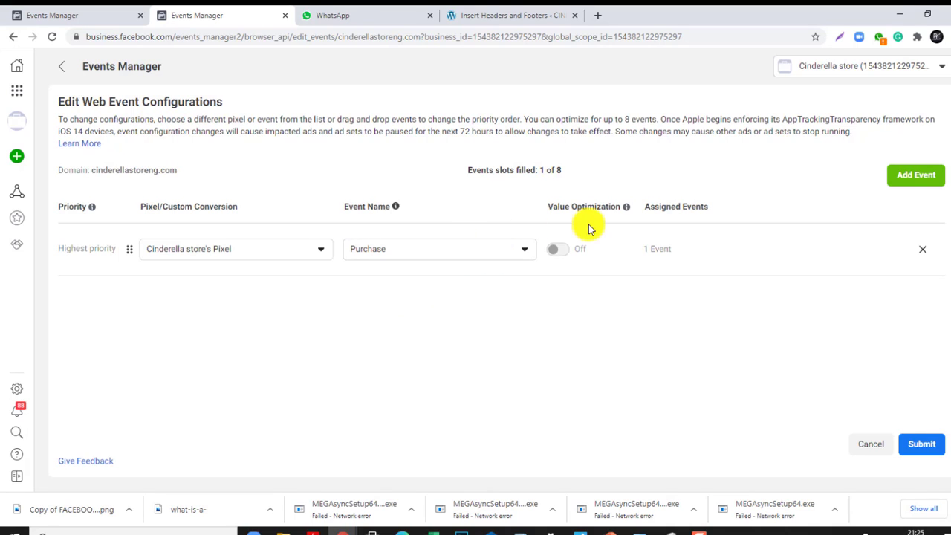
Add a second, lowest-priority event using Cinderella store's Pixel and the Lead event.
left_click(918, 179)
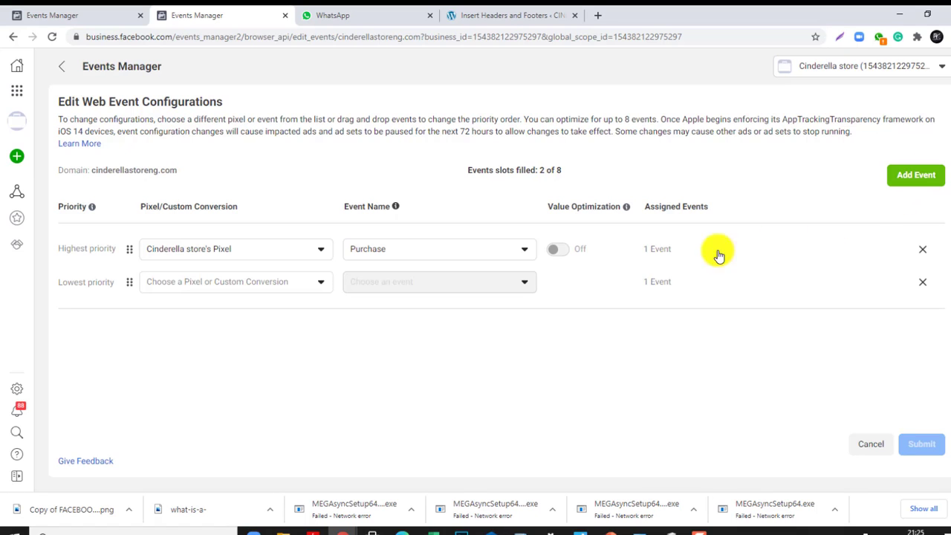
left_click(212, 281)
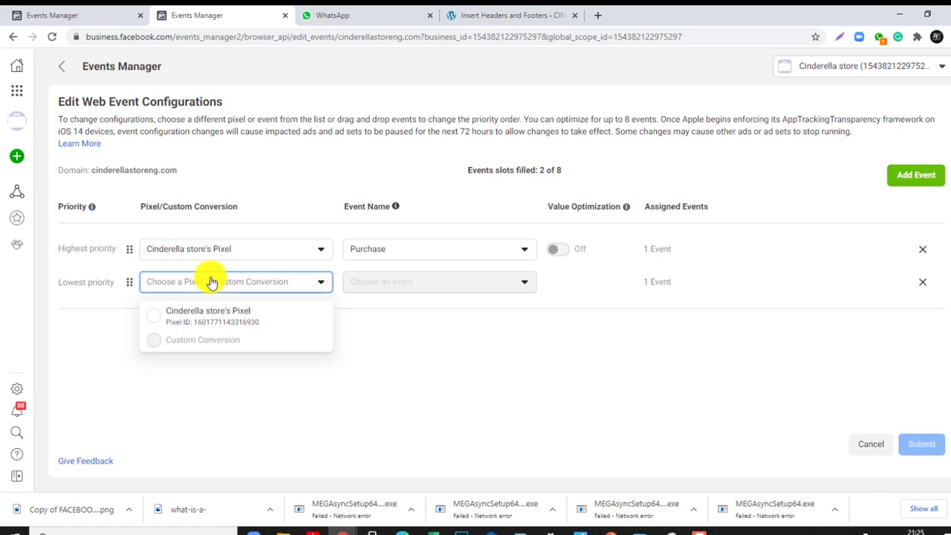
left_click(213, 319)
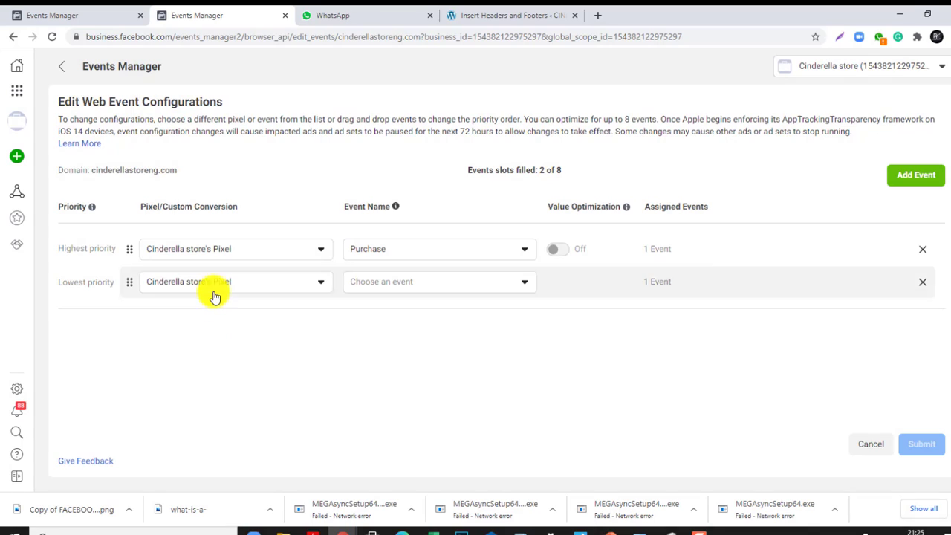
left_click(360, 288)
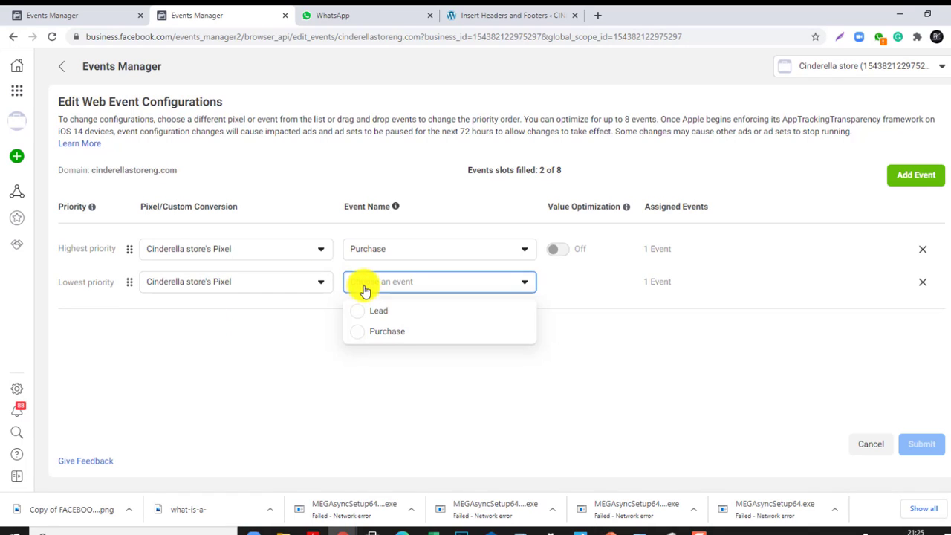
left_click(358, 312)
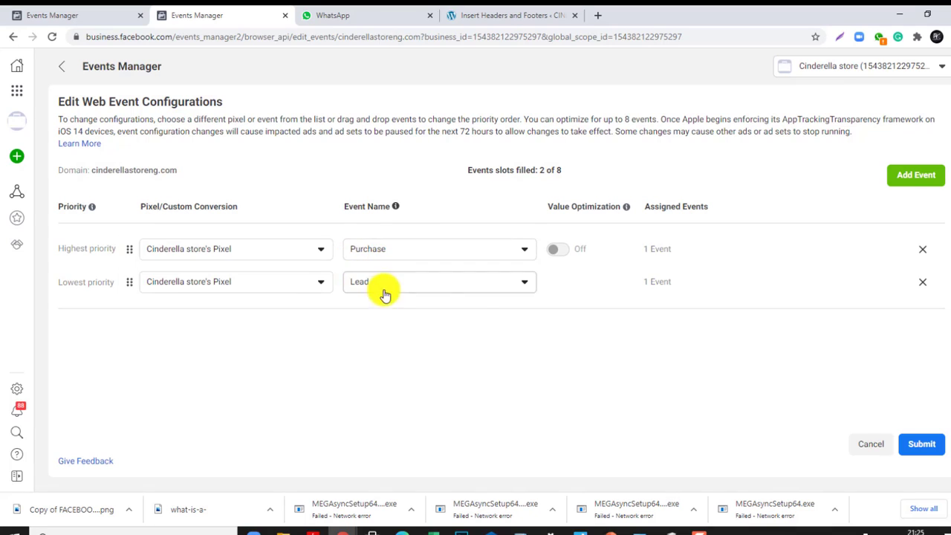
Submit the event configuration, acknowledge and apply the changes, and reload the page.
left_click(926, 444)
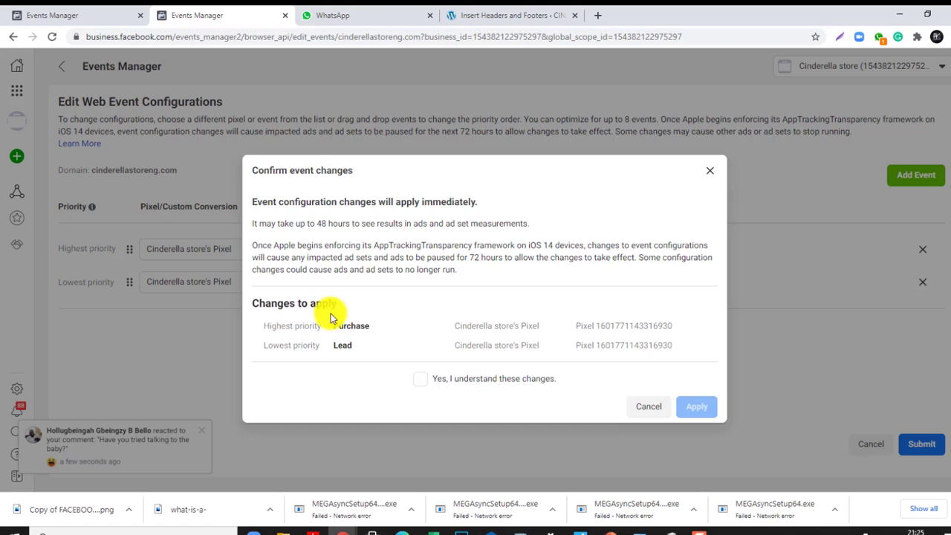
left_click(421, 380)
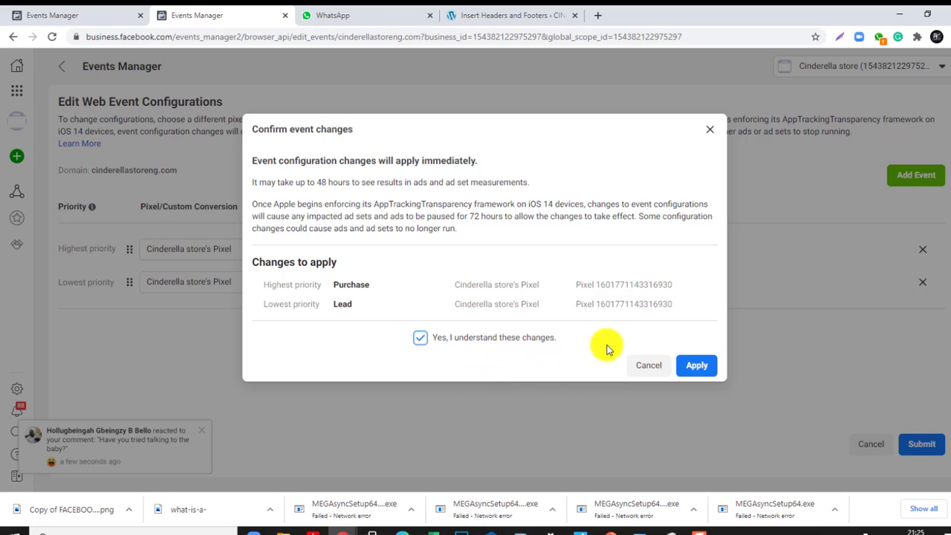
left_click(700, 366)
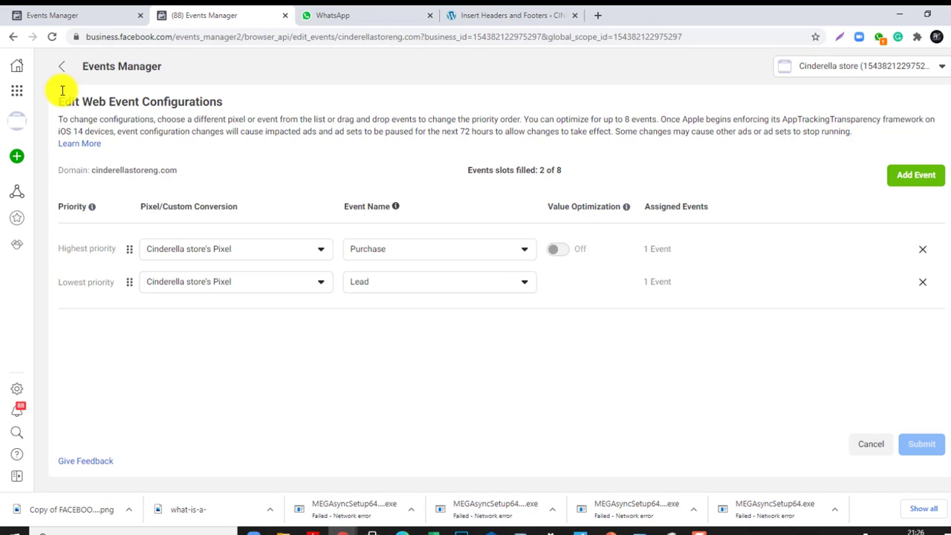
left_click(51, 38)
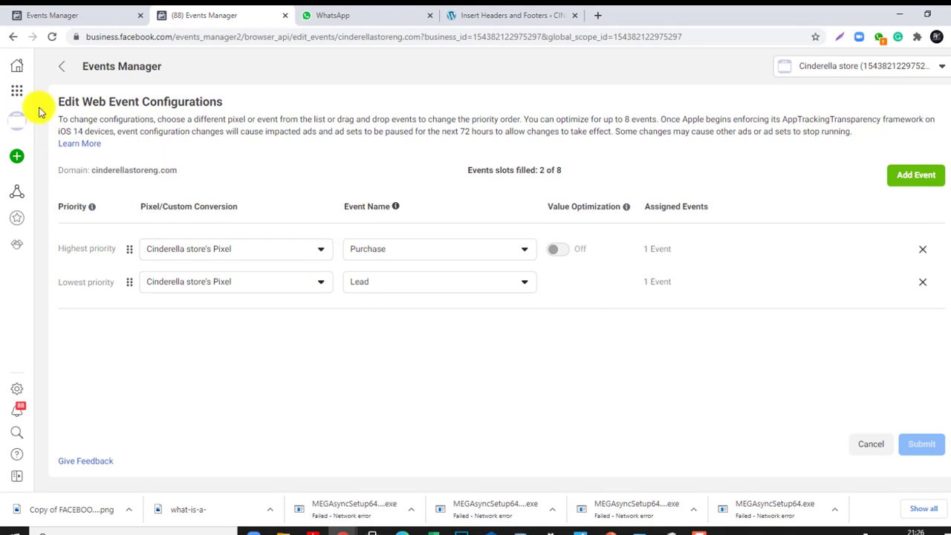
Switch to Ads Manager, open the first draft New Campaign for editing and go to its ad set.
left_click(16, 92)
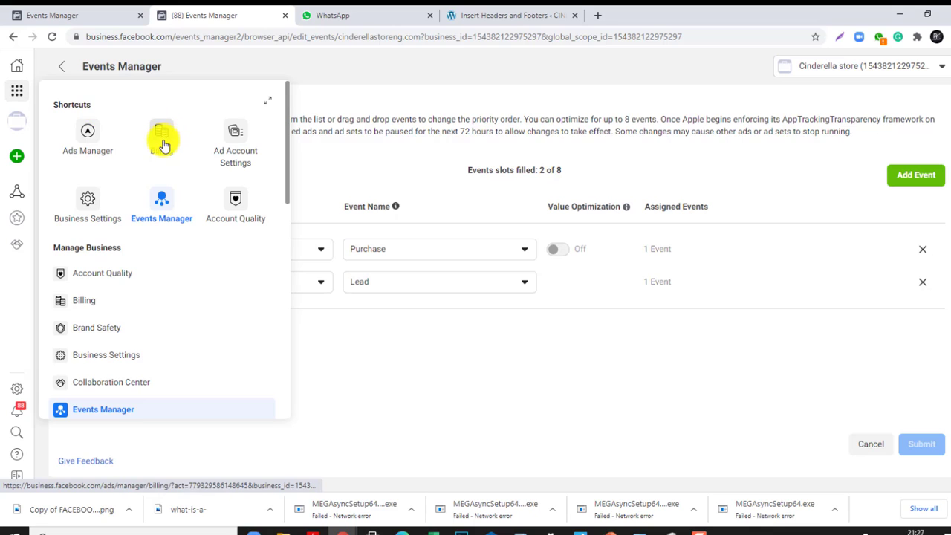
left_click(91, 144)
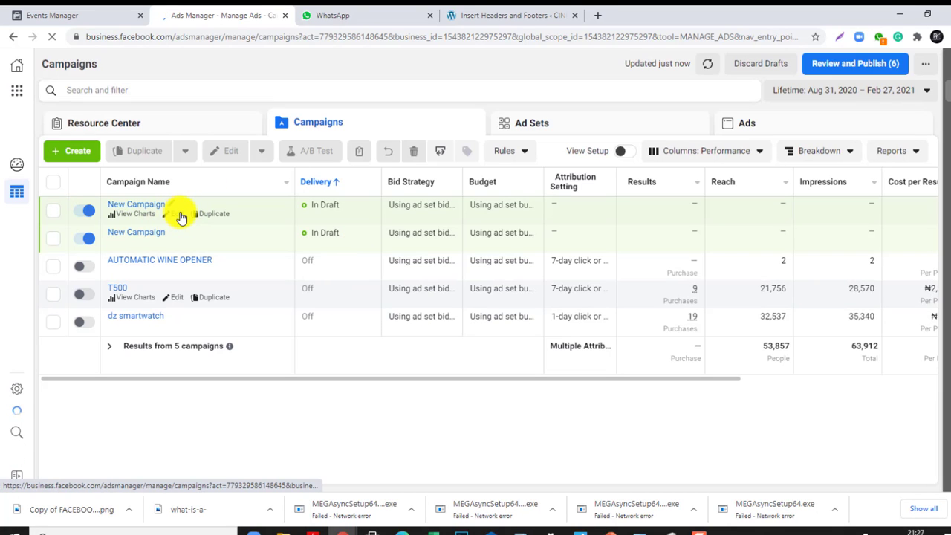
left_click(178, 213)
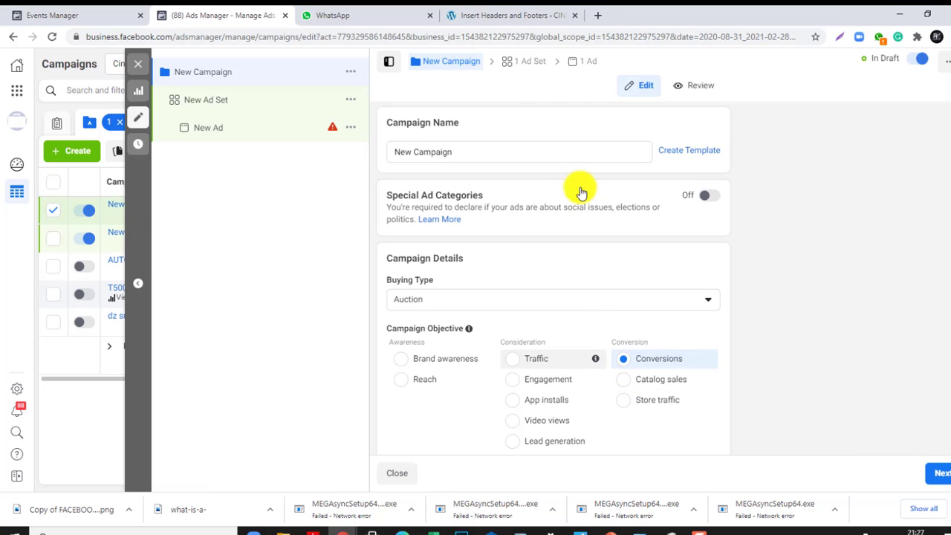
scroll(579, 191, "down", 3)
left_click(524, 61)
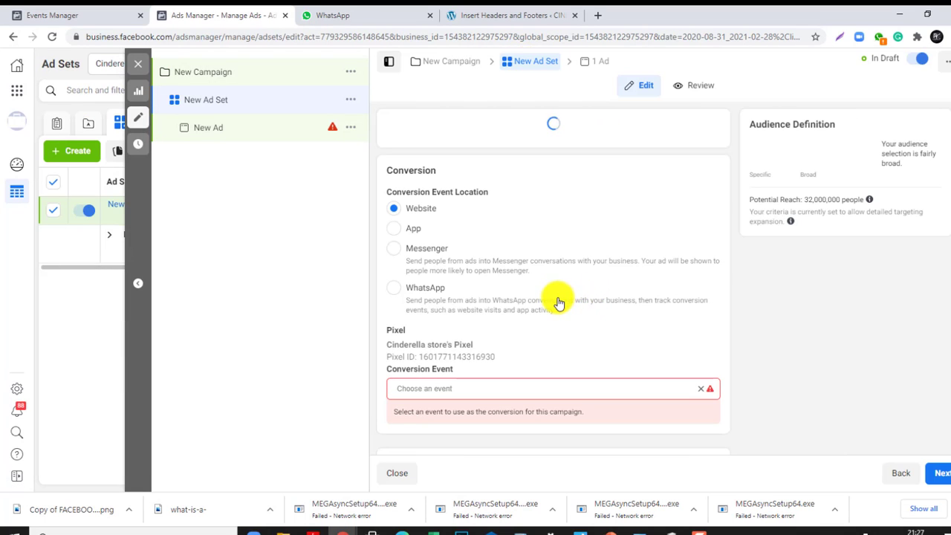
Examine the details of the Lead, Purchase and Add Payment Info conversion events offered for the draft ad set.
scroll(601, 309, "down", 2)
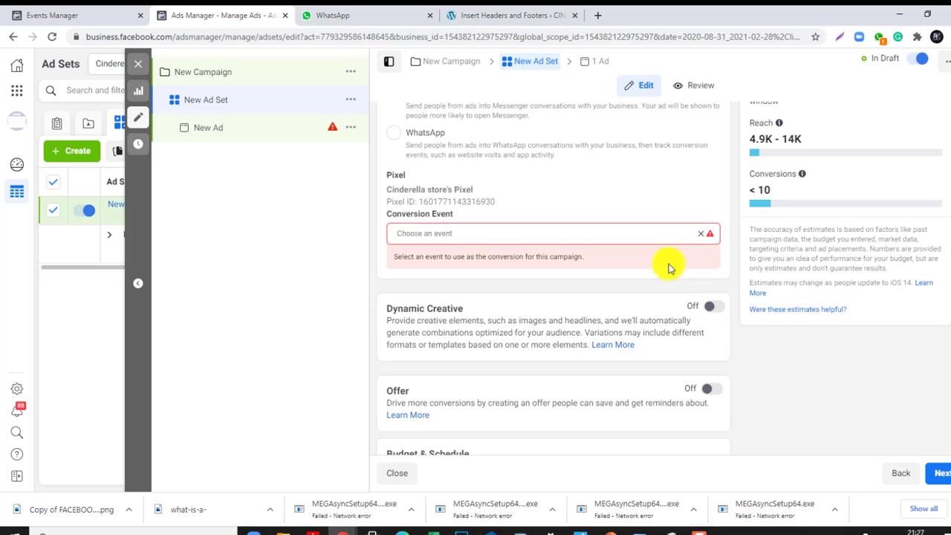
left_click(568, 233)
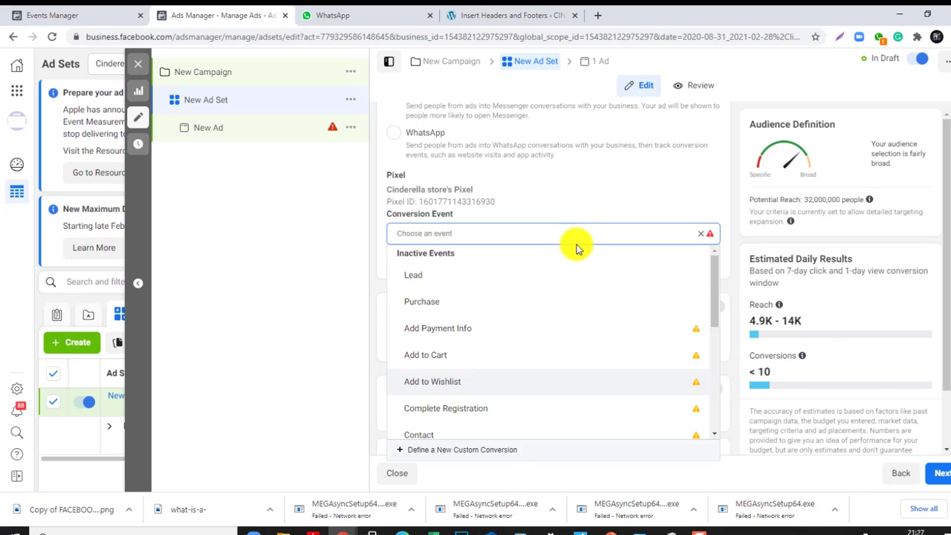
mouse_move(545, 275)
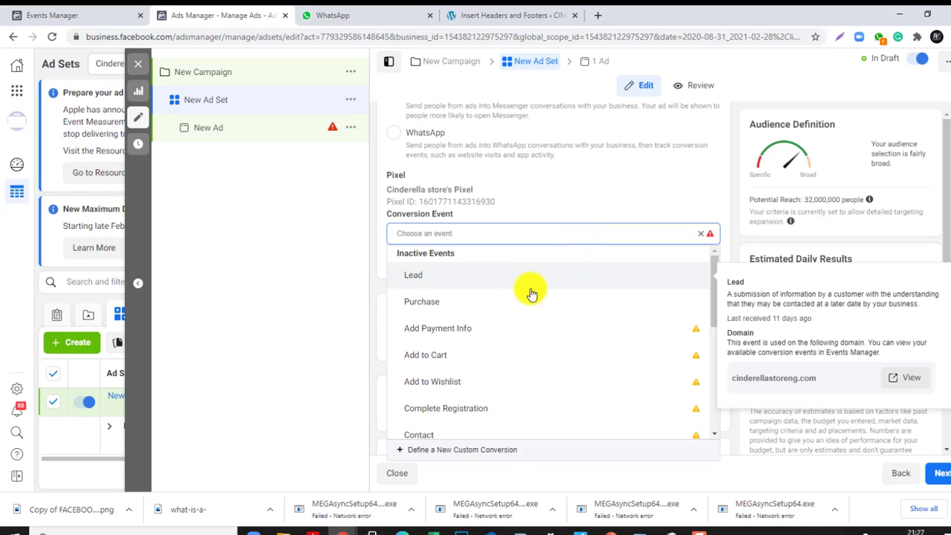
mouse_move(515, 303)
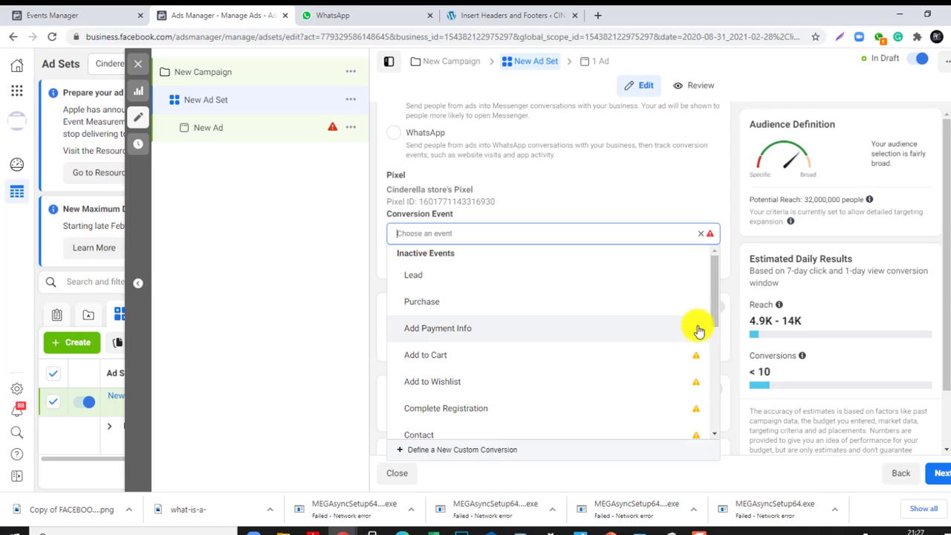
mouse_move(696, 332)
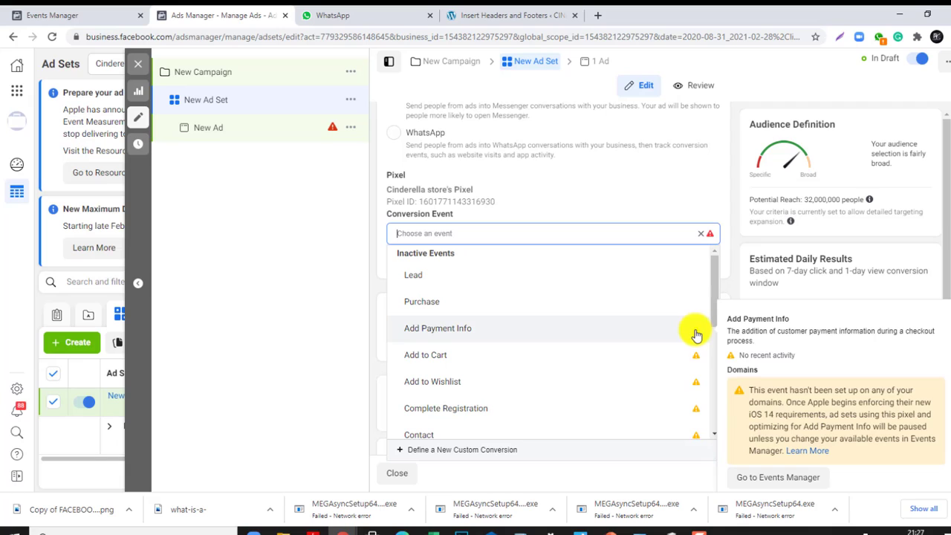
mouse_move(701, 385)
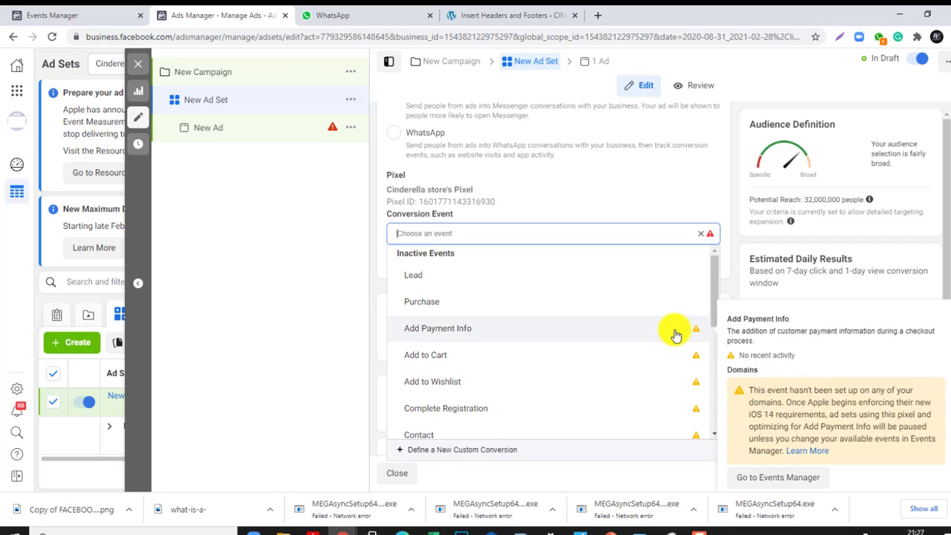
mouse_move(652, 308)
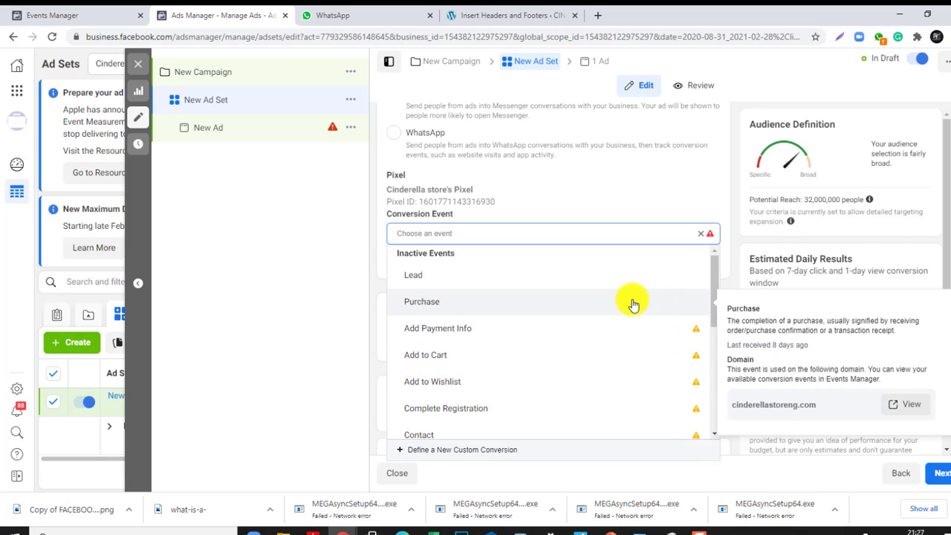
Try Purchase as the draft ad set's conversion event, and clear it to show the available events again.
left_click(633, 305)
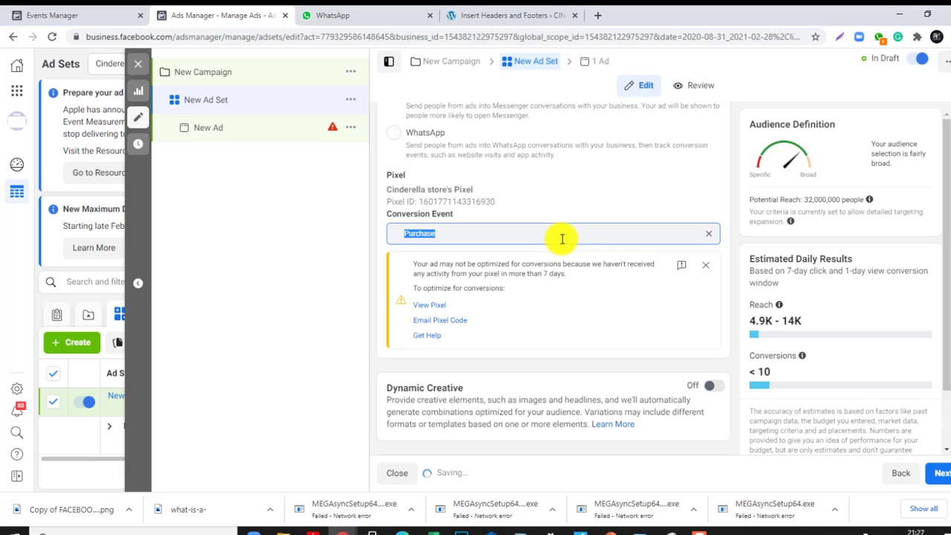
left_click(704, 265)
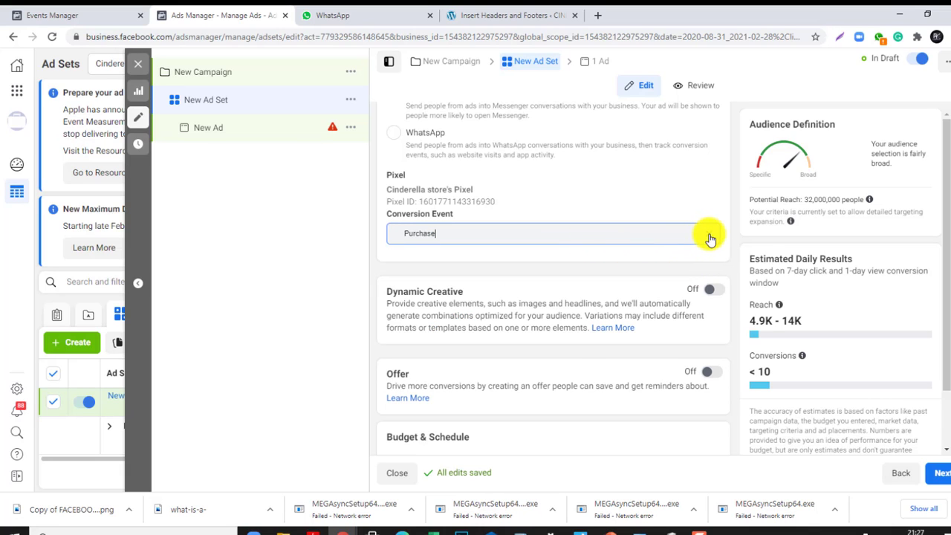
left_click(626, 238)
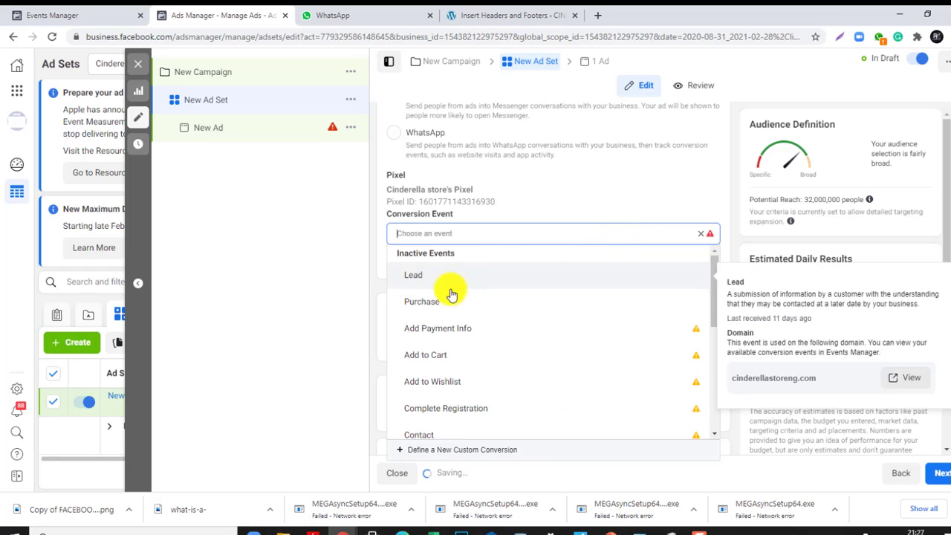